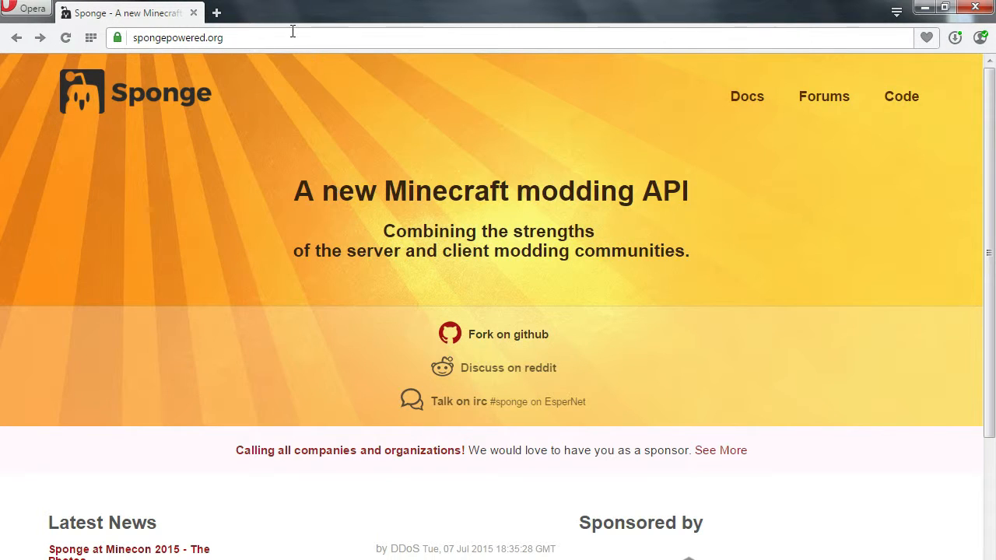
# - Search the web for java, open the Java download page, and close that tab
pyautogui.click(217, 13)
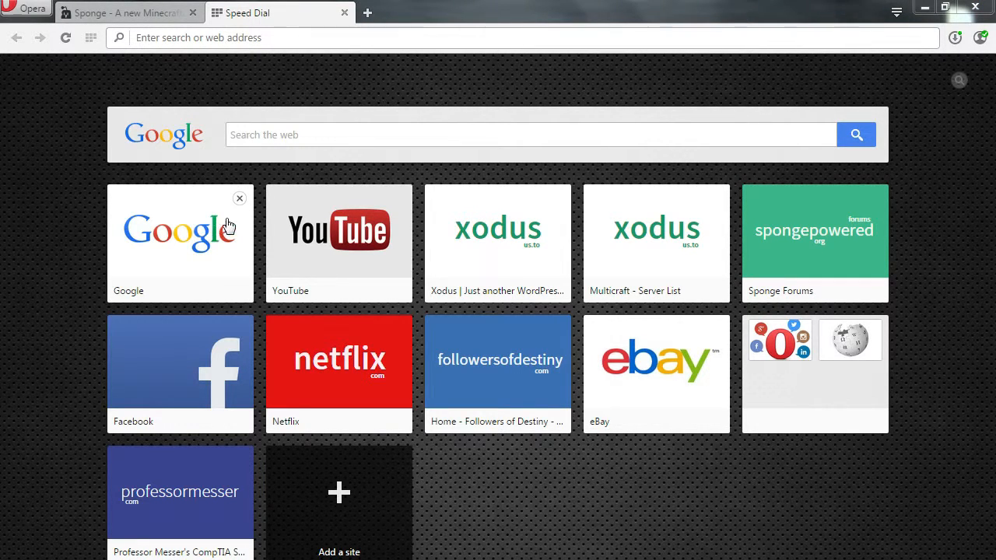
pyautogui.click(276, 132)
pyautogui.write('java')
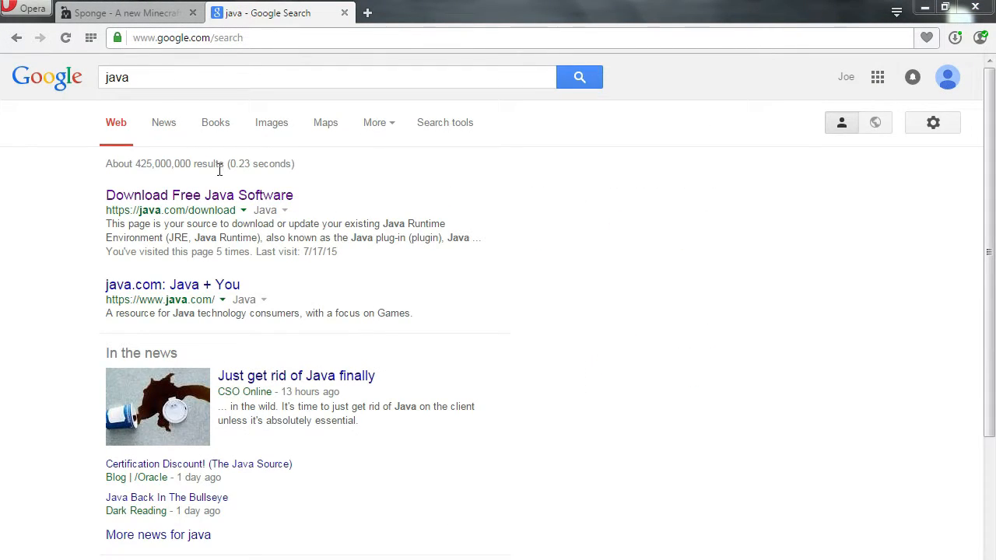
pyautogui.click(218, 204)
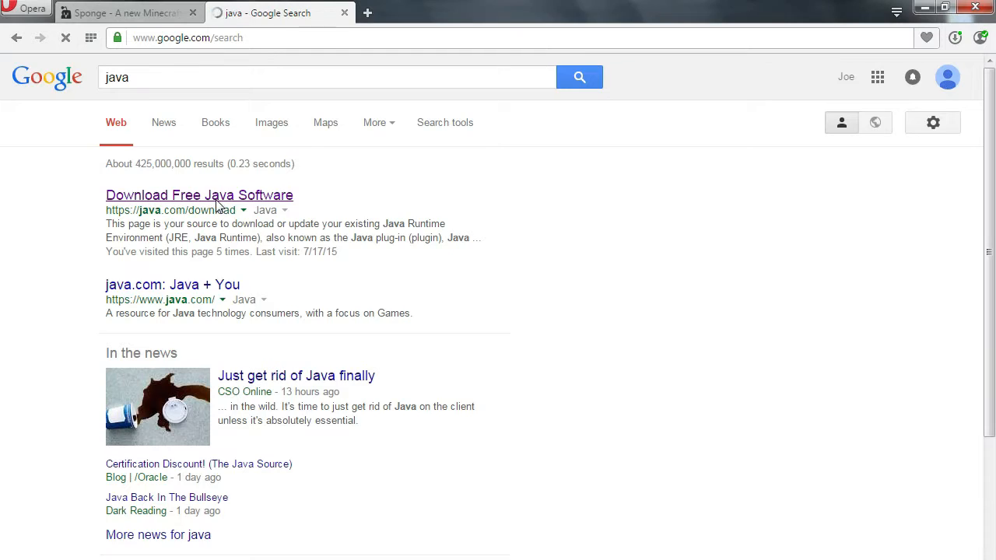
pyautogui.click(542, 265)
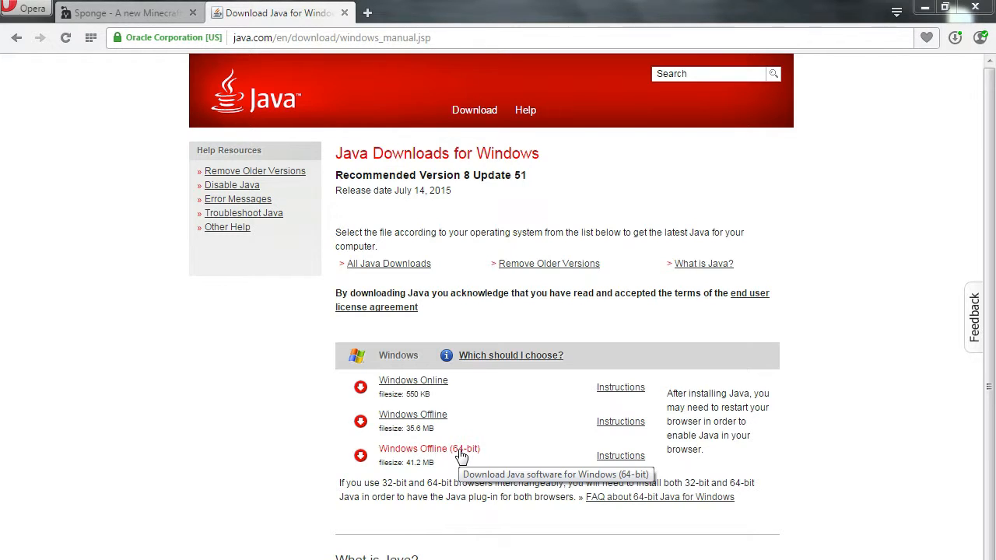
pyautogui.click(344, 13)
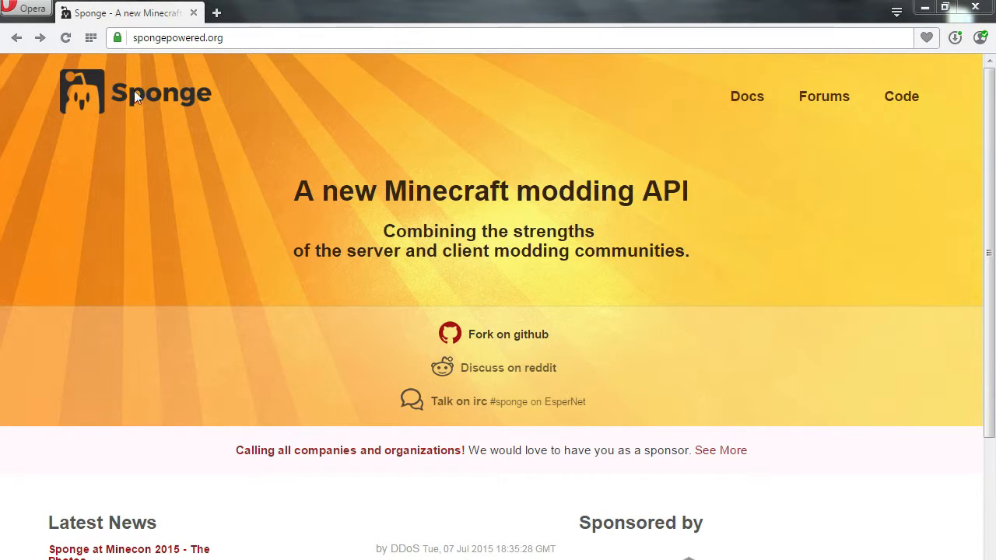
# - Open the Sponge Dev Builds announcement on the Sponge forums and follow its link to the downloads page
pyautogui.click(844, 104)
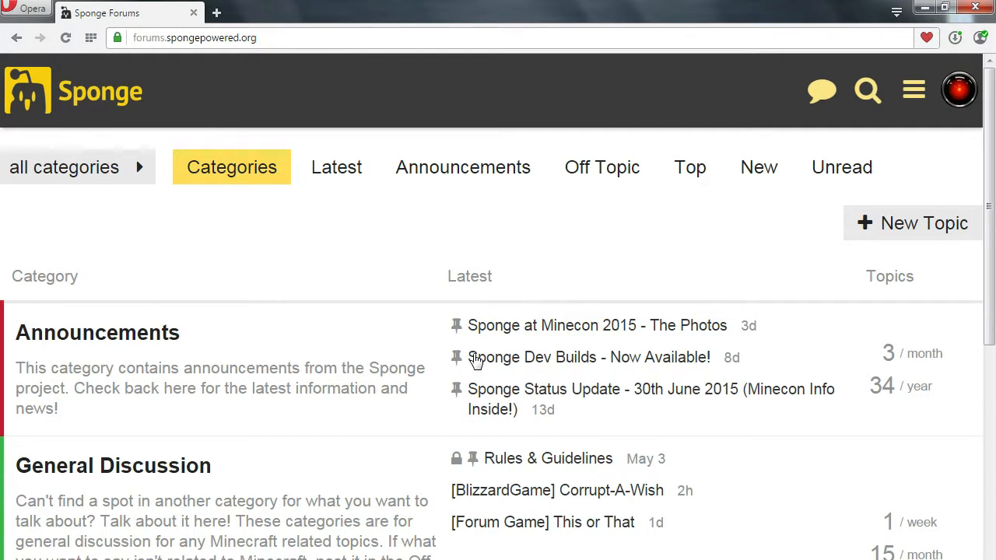
pyautogui.click(623, 363)
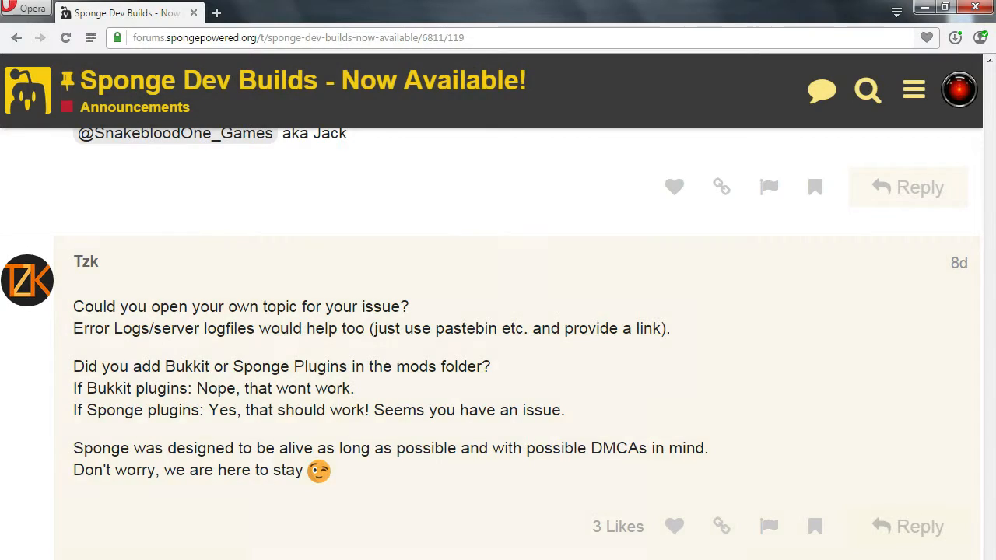
pyautogui.click(811, 511)
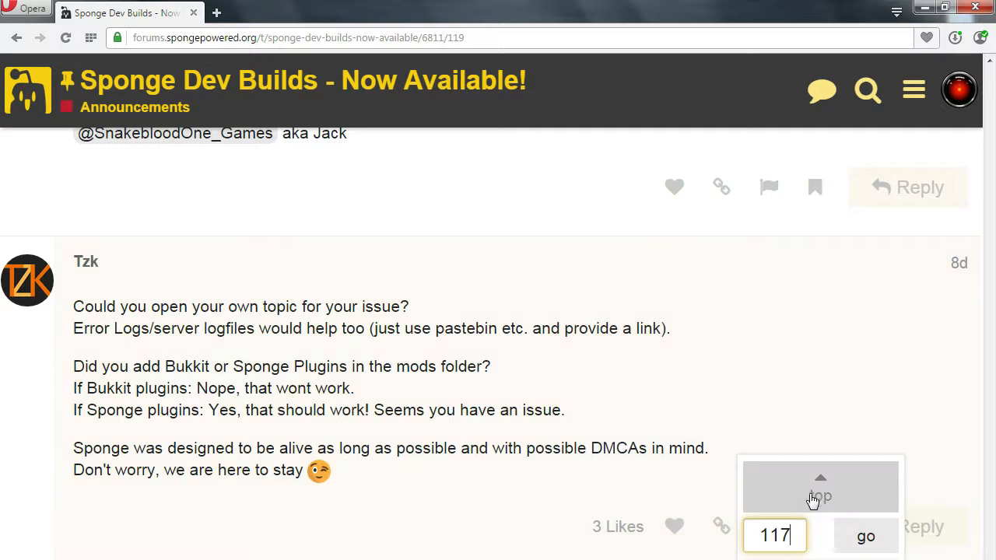
pyautogui.click(813, 496)
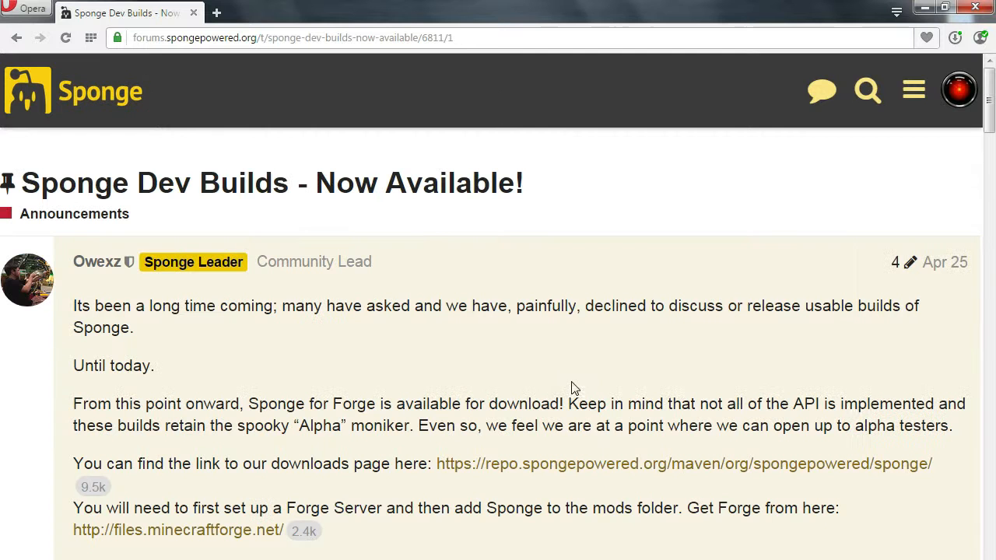
pyautogui.moveTo(74, 464); pyautogui.dragTo(455, 465)
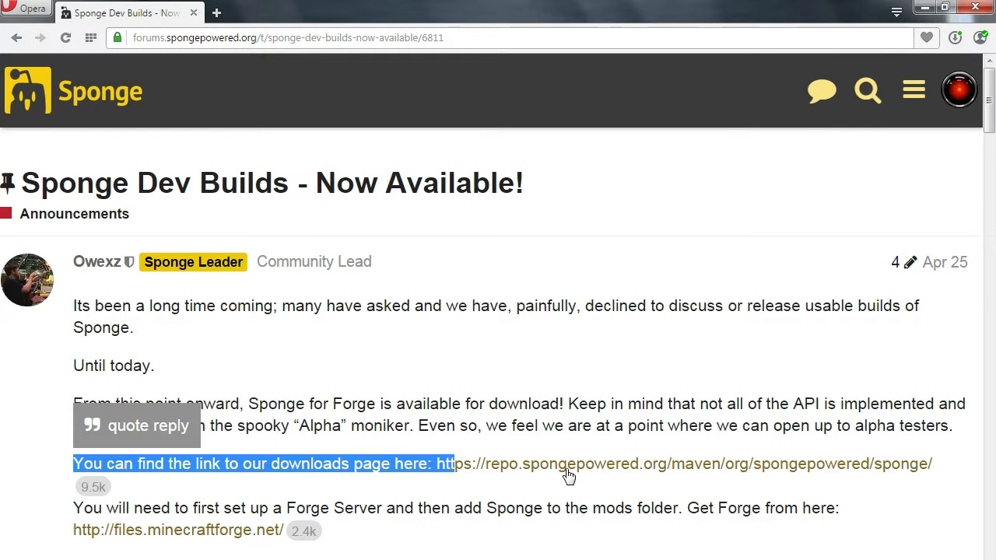
pyautogui.click(573, 467)
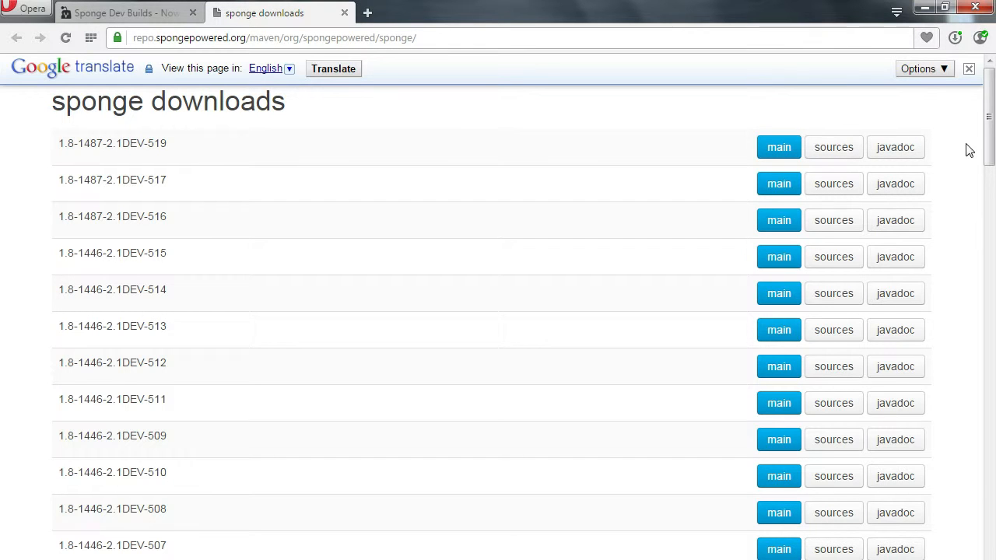
# - Download the main jar of build 1.8-1487-2.1DEV-519 into the Sponge folder and minimize the browser
pyautogui.click(774, 150)
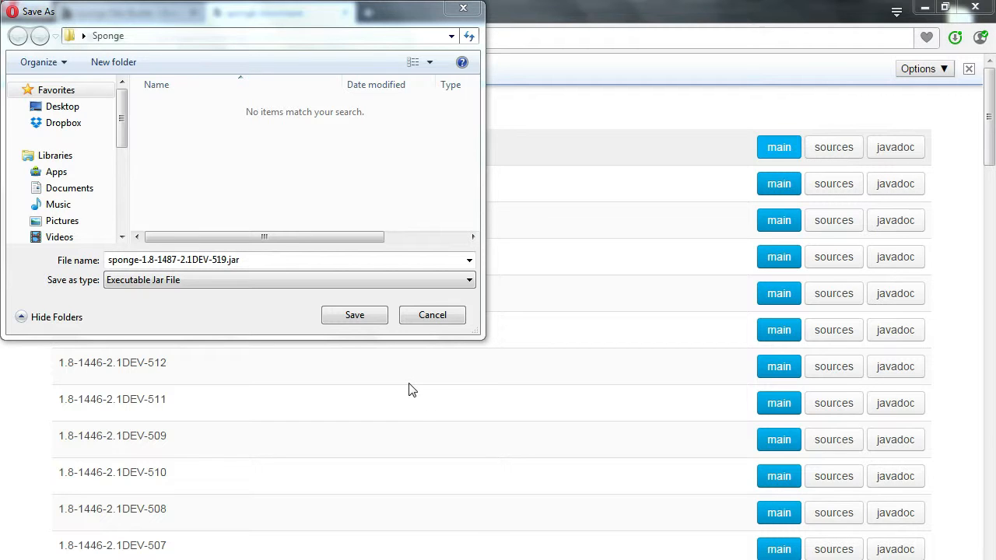
pyautogui.click(362, 315)
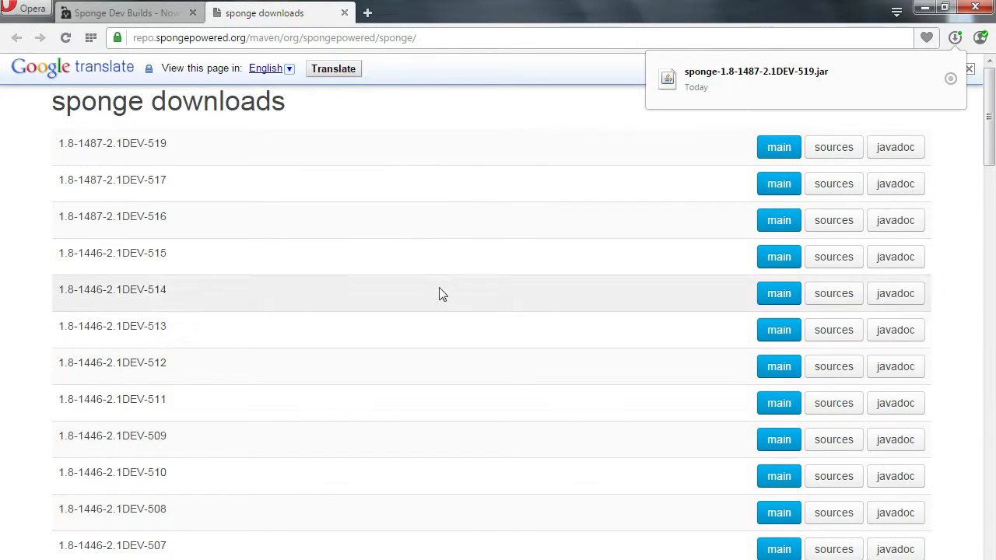
pyautogui.click(925, 8)
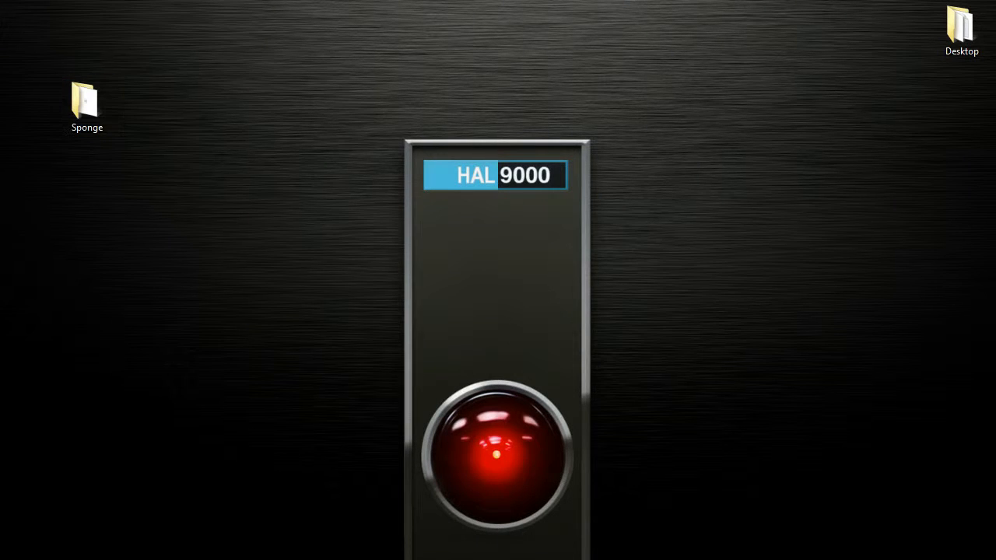
# - Open the Sponge folder and review the folder view options for hidden files and file extensions
pyautogui.doubleClick(84, 101)
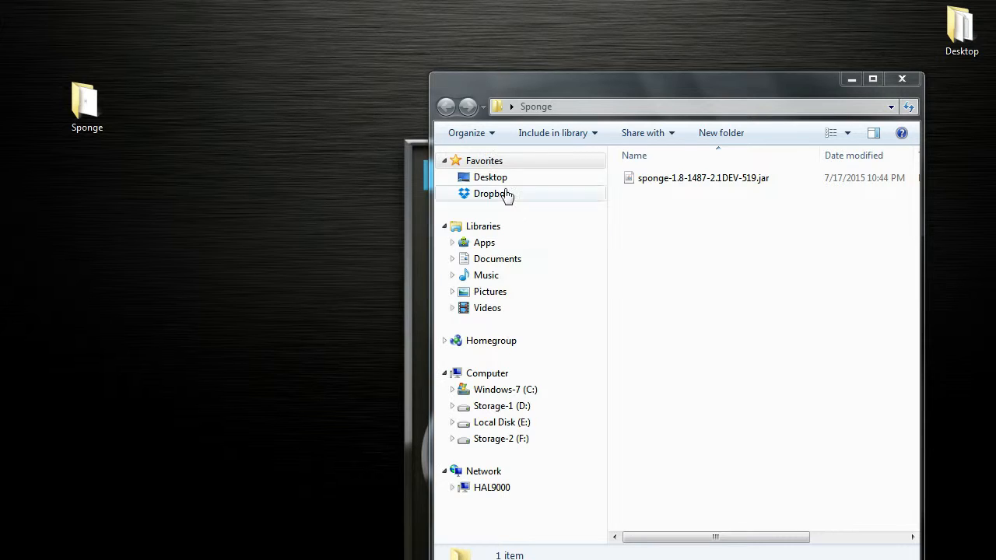
pyautogui.click(490, 134)
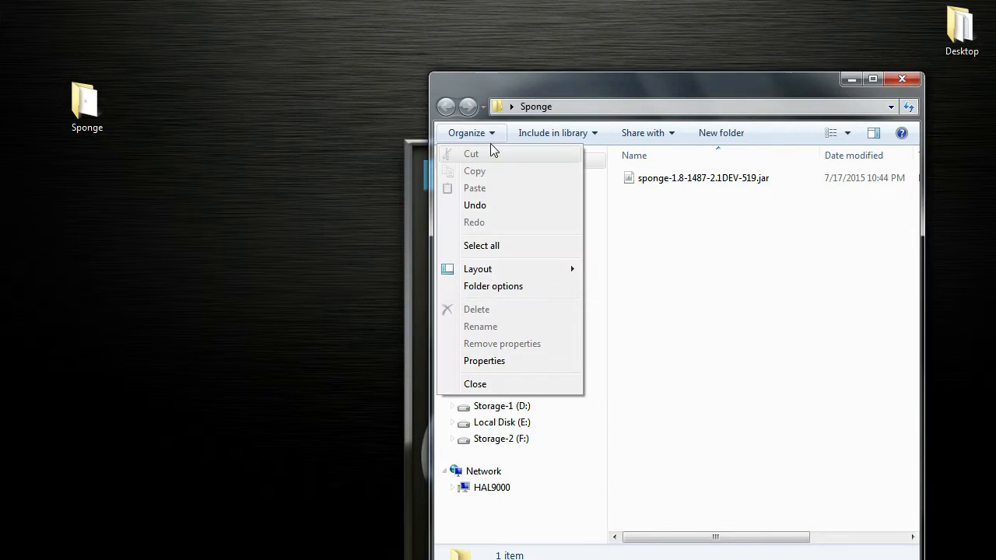
pyautogui.click(492, 286)
pyautogui.click(510, 170)
pyautogui.moveTo(720, 311); pyautogui.dragTo(720, 323)
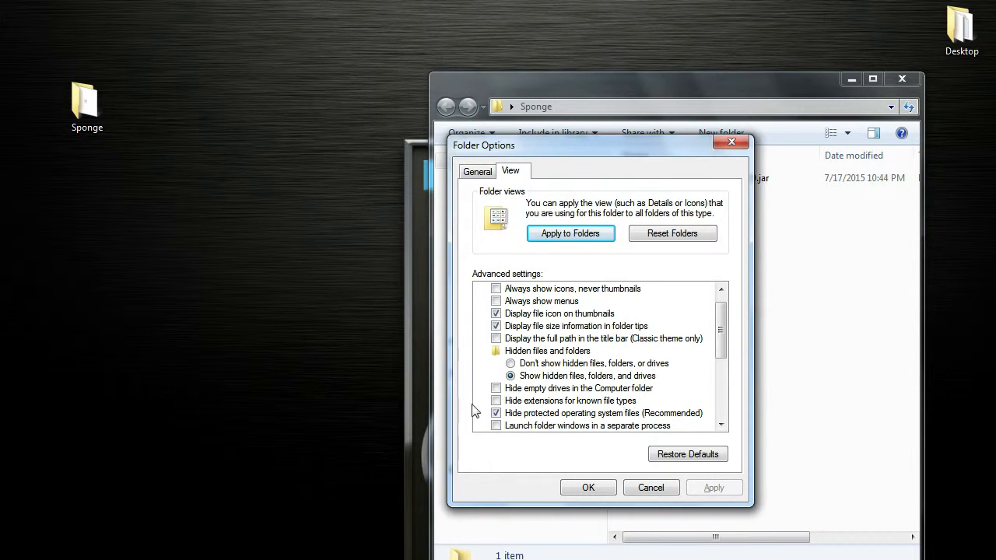
pyautogui.click(608, 487)
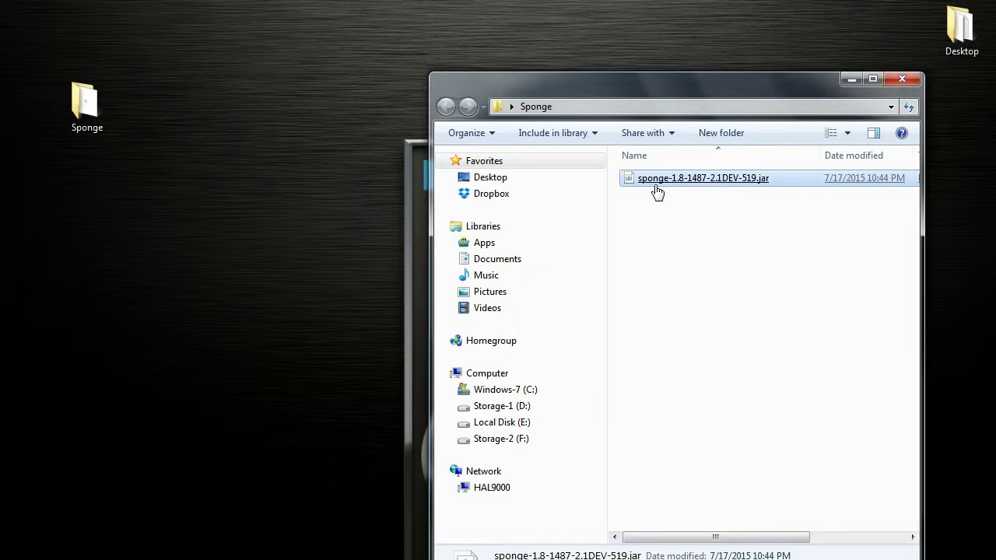
# - Rename the downloaded jar file to sponge.jar
pyautogui.rightClick(729, 185)
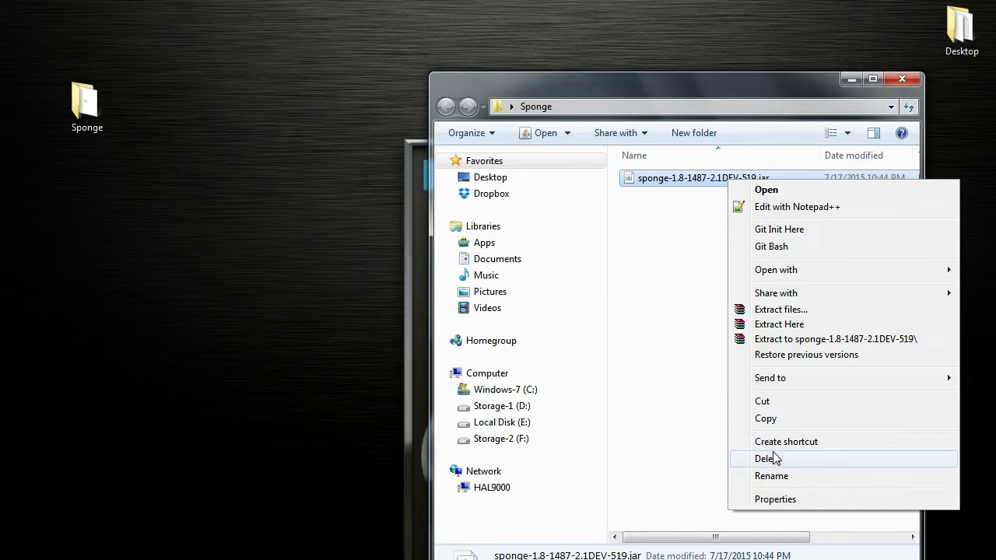
pyautogui.click(774, 476)
pyautogui.write('sponge.jar')
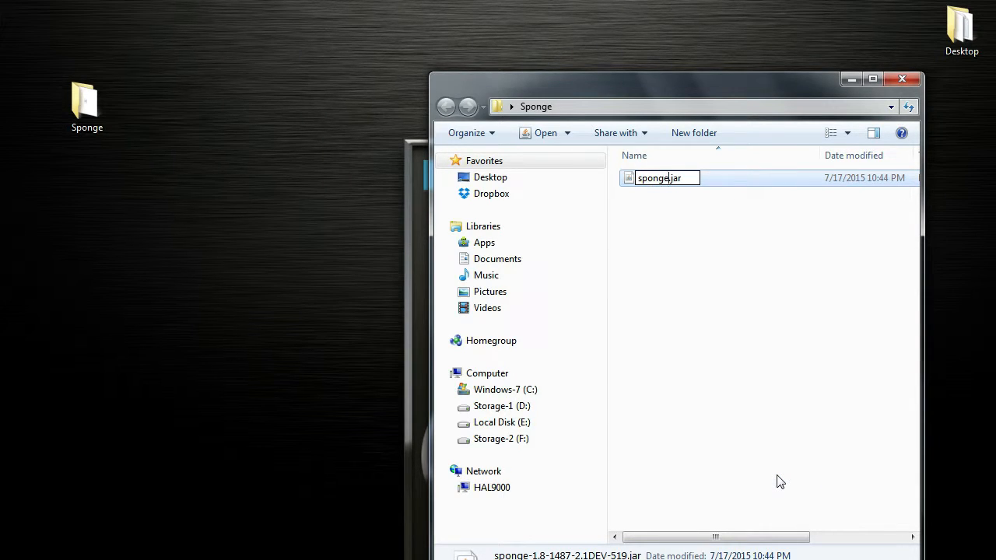
pyautogui.press('Return')
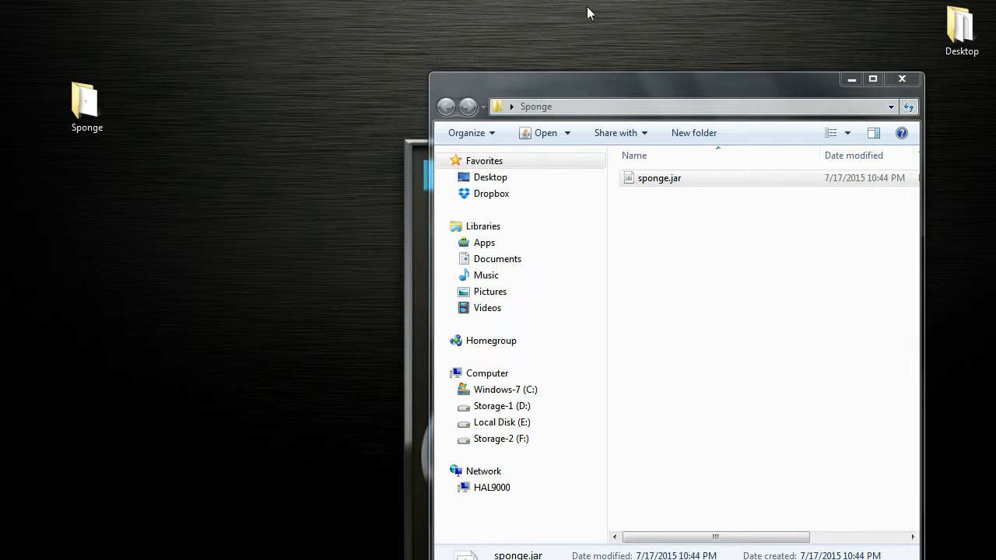
# - Create a new text document in the Sponge folder and rename it start.bat, accepting the extension change
pyautogui.rightClick(650, 258)
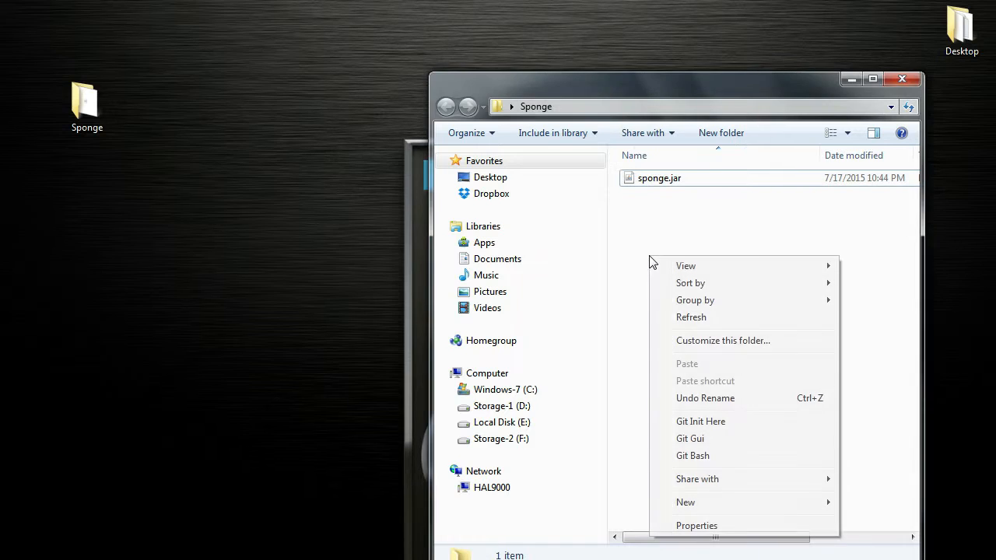
pyautogui.moveTo(717, 506)
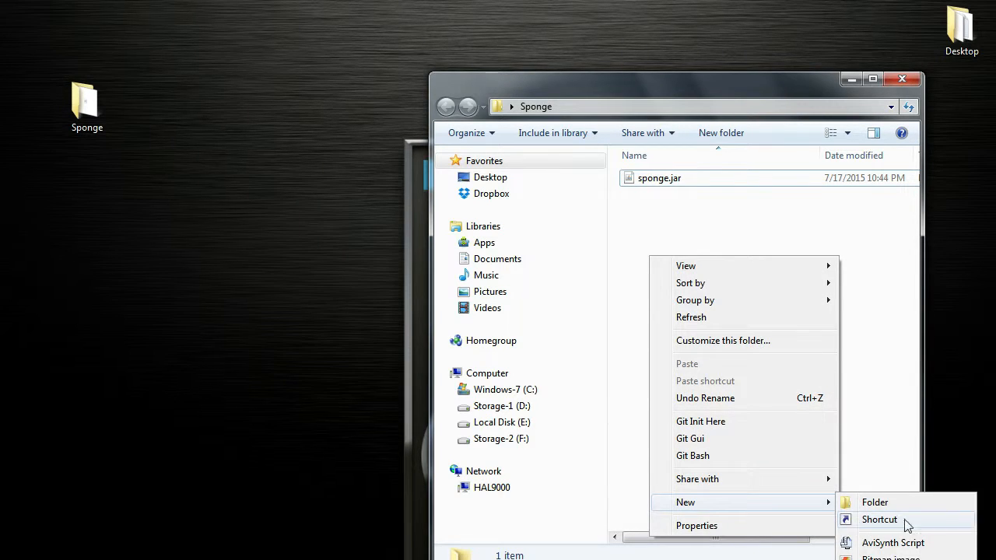
pyautogui.click(879, 558)
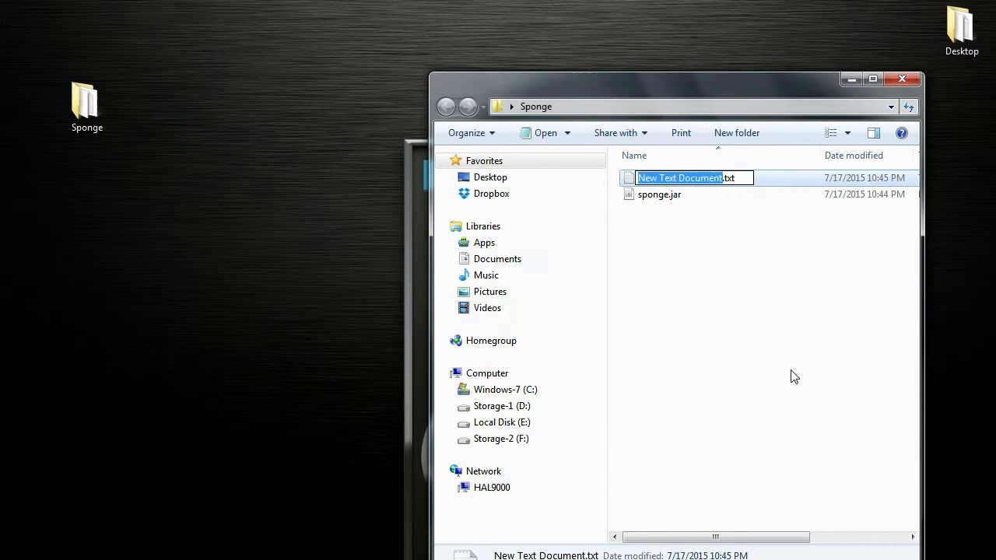
pyautogui.write('start')
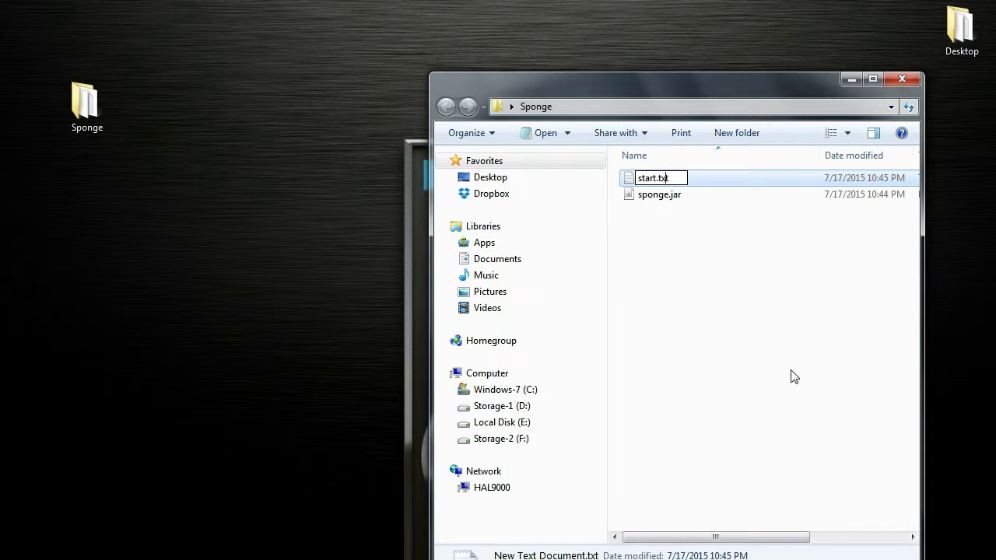
pyautogui.press('BackSpace')
pyautogui.press('BackSpace')
pyautogui.press('BackSpace')
pyautogui.write('bat')
pyautogui.press('Return')
pyautogui.click(564, 397)
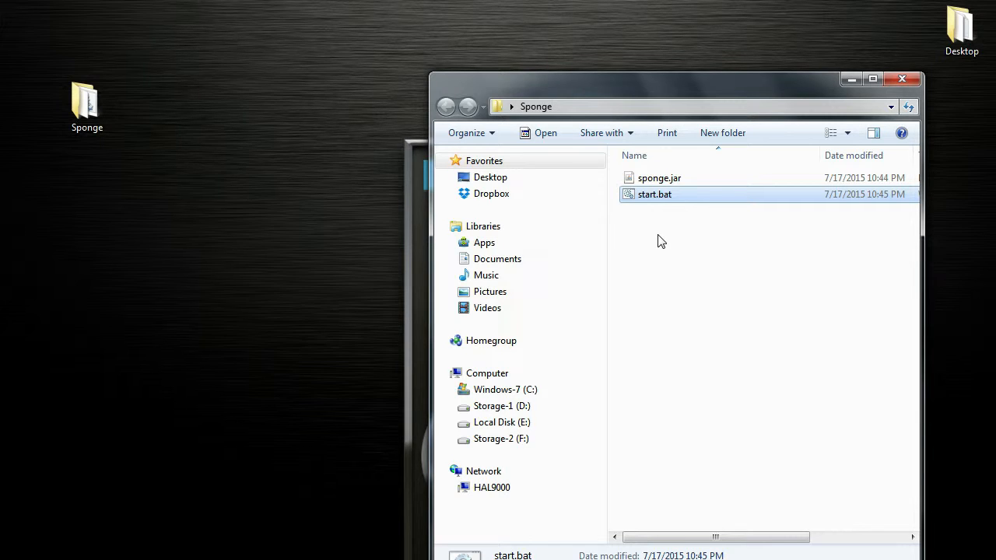
# - Edit start.bat in Notepad++ with the command java -jar sponge.jar run
pyautogui.rightClick(650, 200)
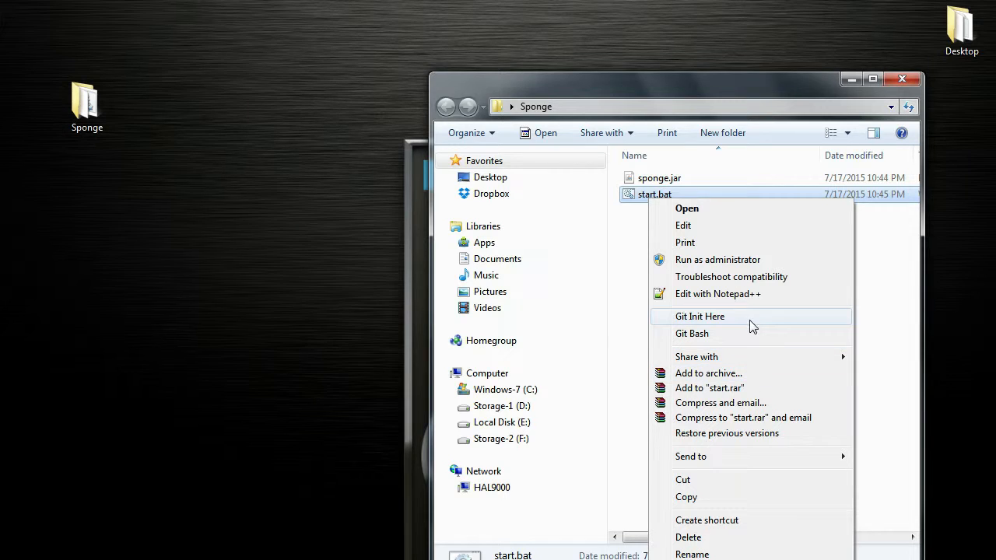
pyautogui.click(746, 294)
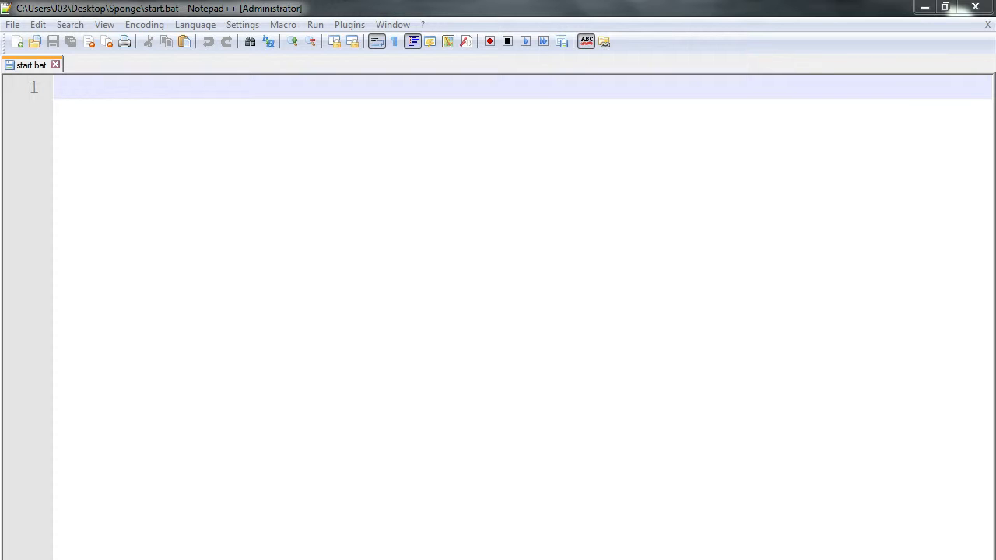
pyautogui.click(241, 91)
pyautogui.write('java ')
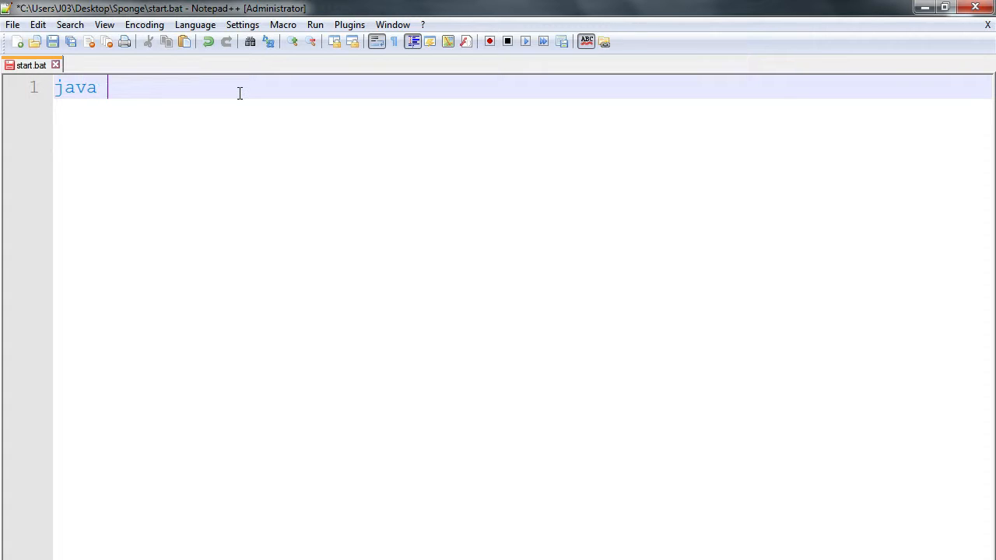
pyautogui.write('-jar sponge.')
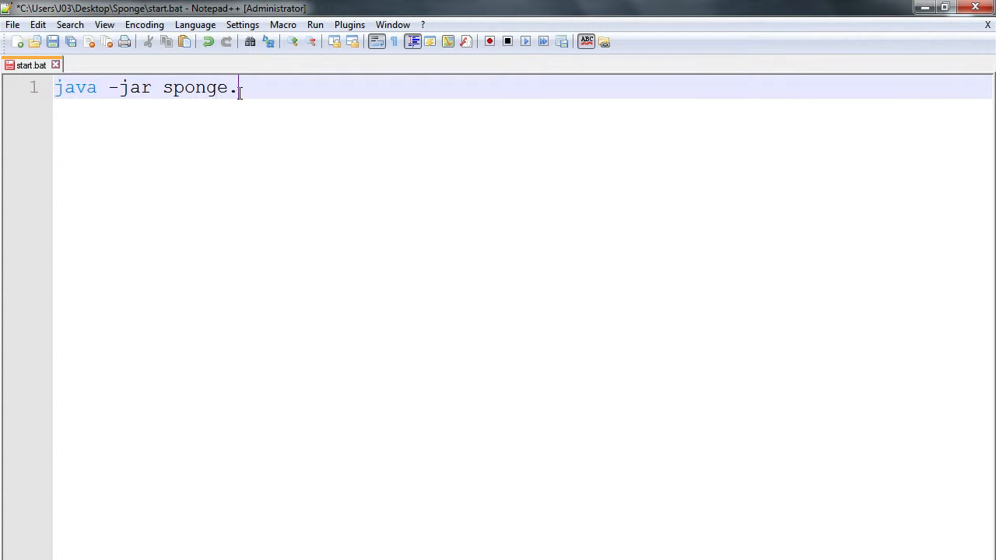
pyautogui.write('jar run')
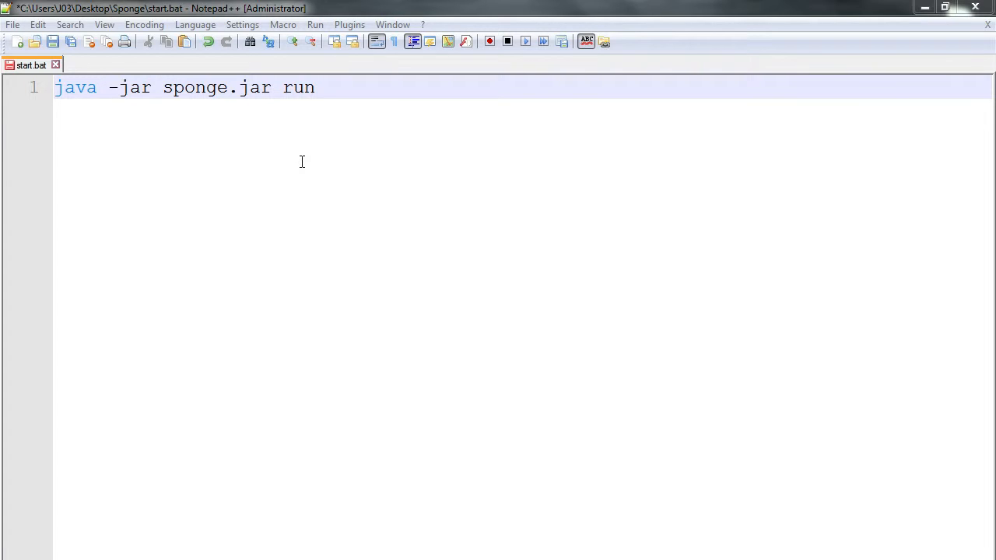
# - Add a second line PAUSE to start.bat
pyautogui.press('Return')
pyautogui.write('PASUE')
pyautogui.press('BackSpace')
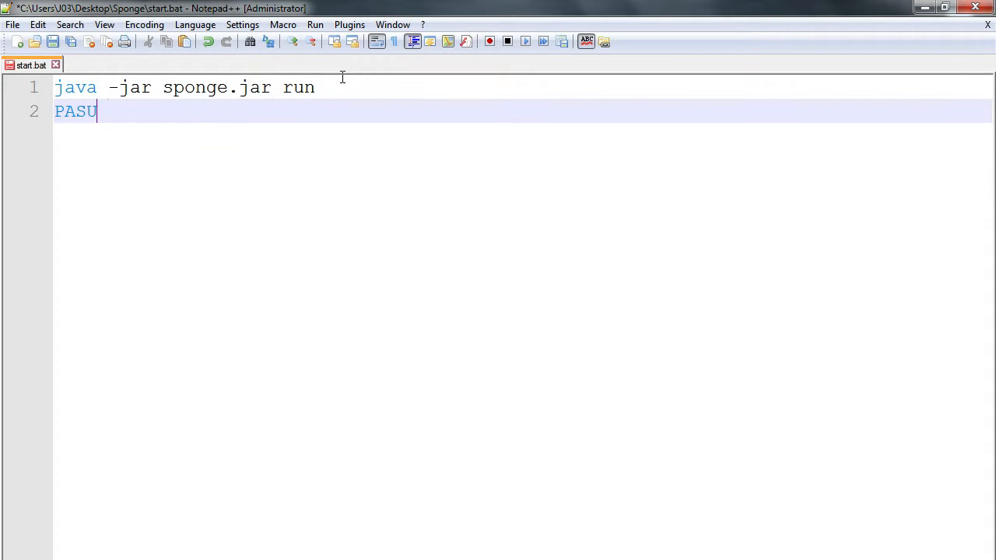
pyautogui.press('BackSpace')
pyautogui.press('BackSpace')
pyautogui.write('USE')
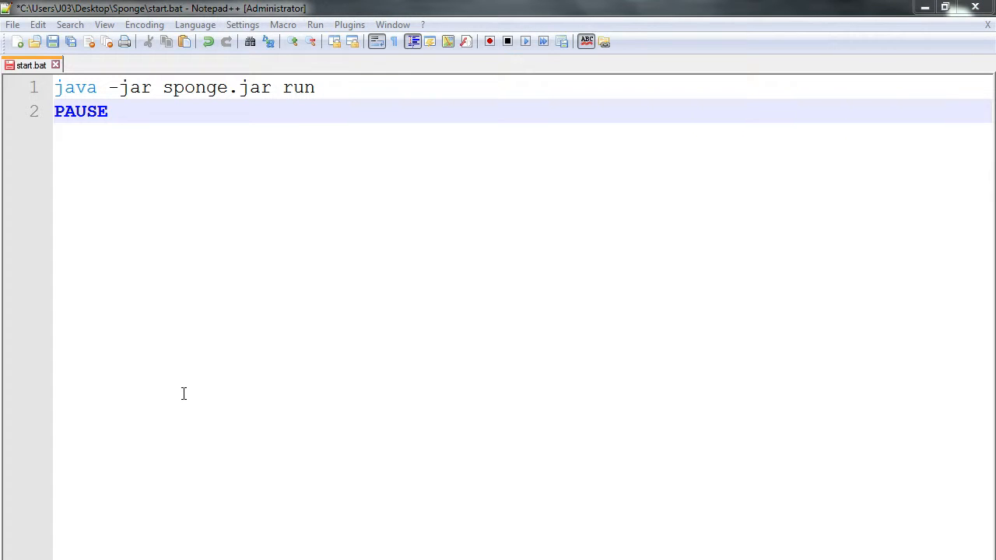
# - Save start.bat and close Notepad++
pyautogui.rightClick(31, 67)
pyautogui.click(67, 140)
pyautogui.rightClick(36, 68)
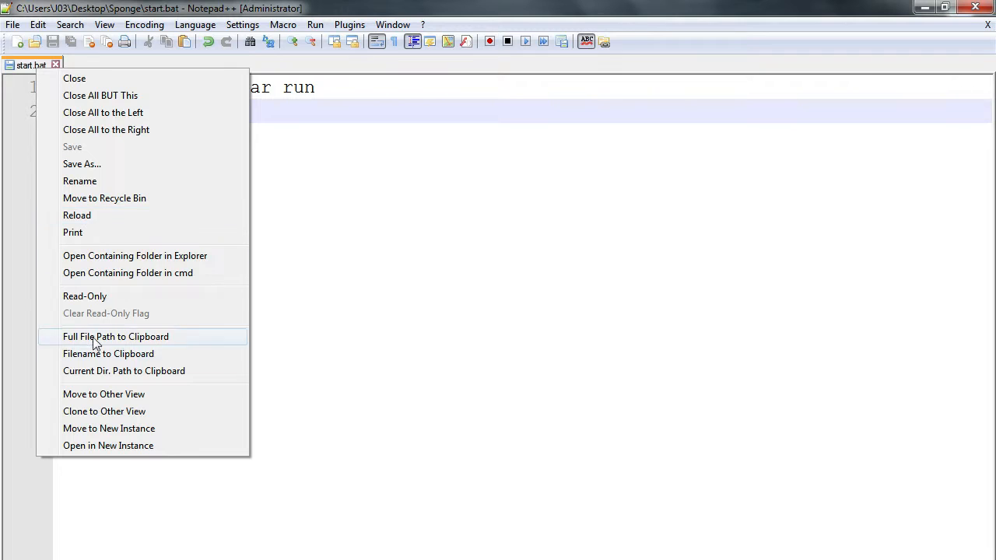
pyautogui.click(87, 94)
pyautogui.click(974, 8)
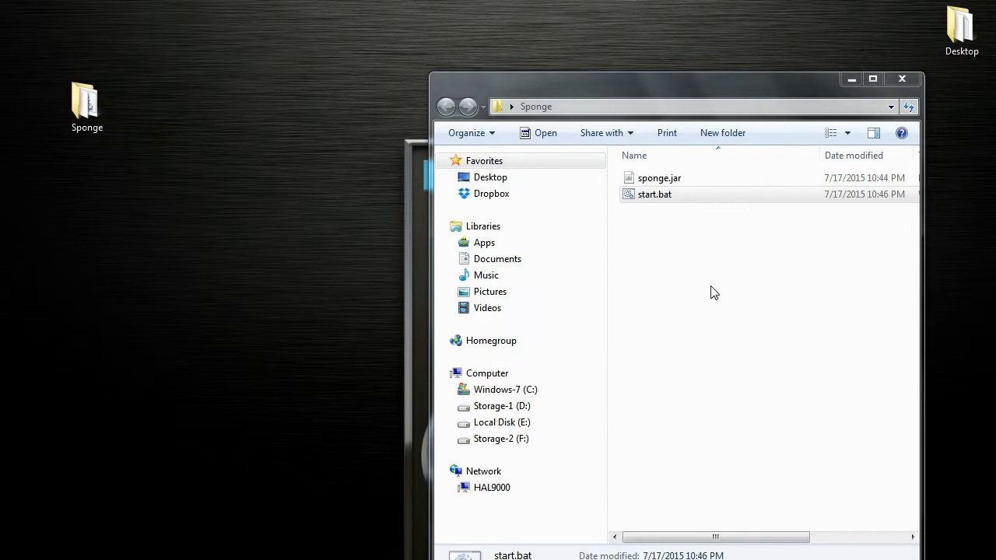
# - Run start.bat to launch the server for the first time, then close the console window
pyautogui.click(644, 203)
pyautogui.doubleClick(644, 204)
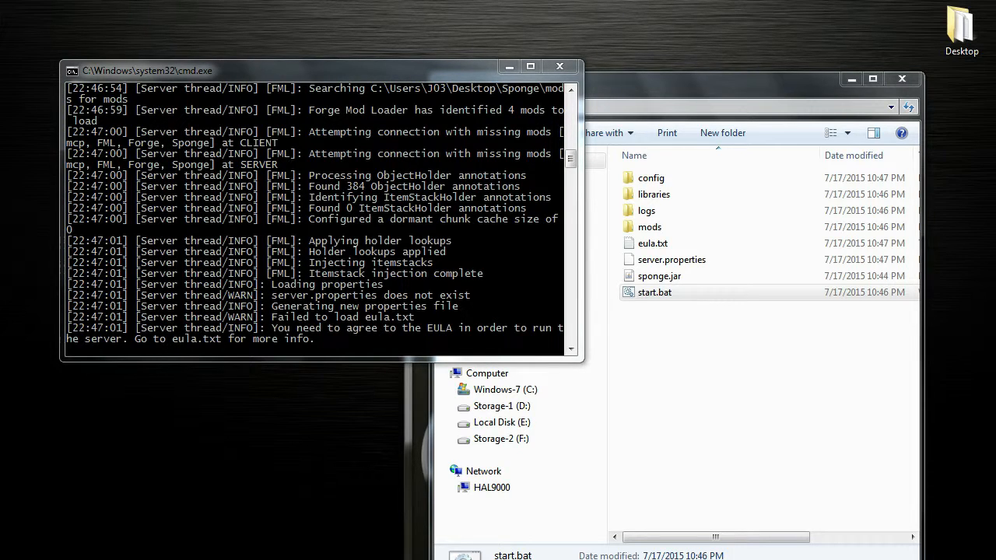
pyautogui.click(559, 67)
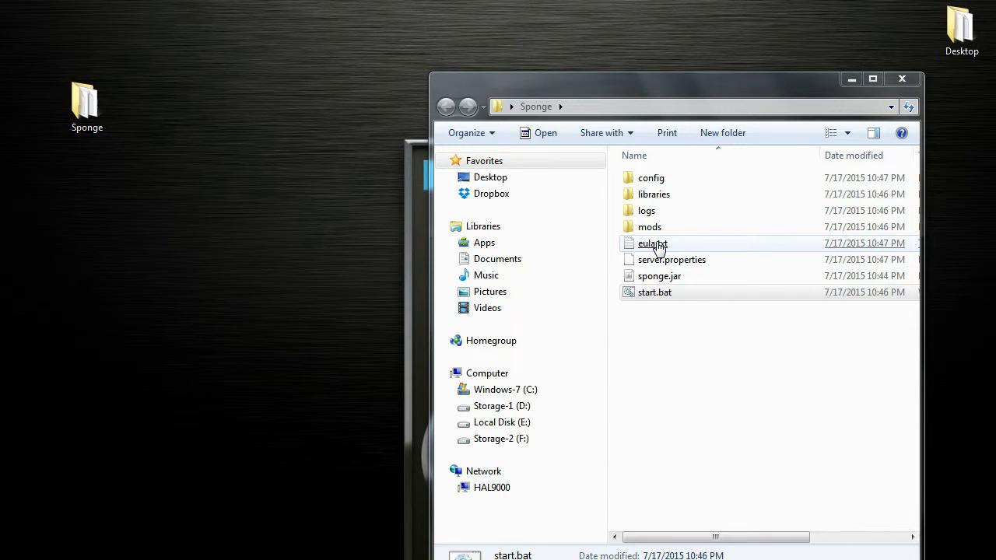
# - Open eula.txt in Notepad++ and set eula to true
pyautogui.rightClick(655, 247)
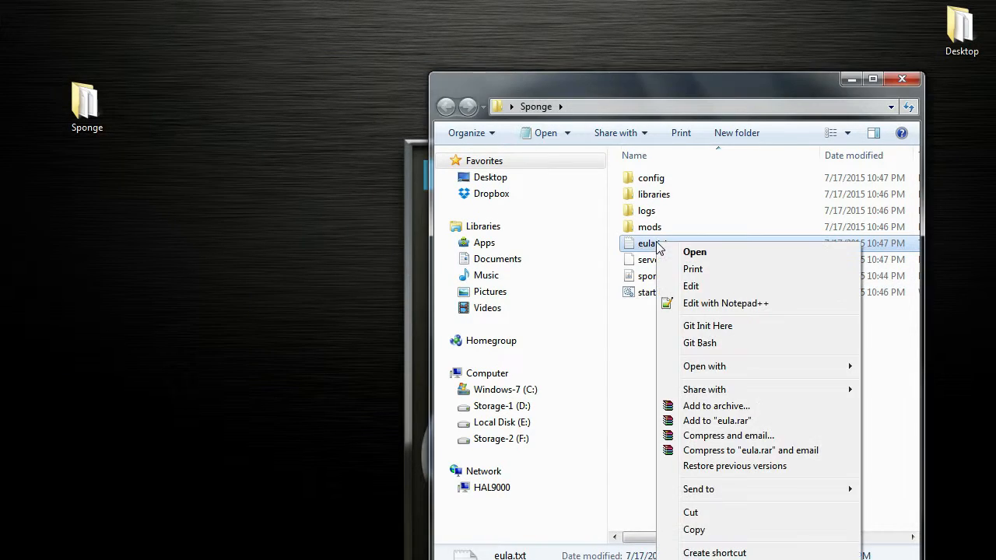
pyautogui.click(714, 302)
pyautogui.moveTo(186, 164); pyautogui.dragTo(109, 160)
pyautogui.write('true')
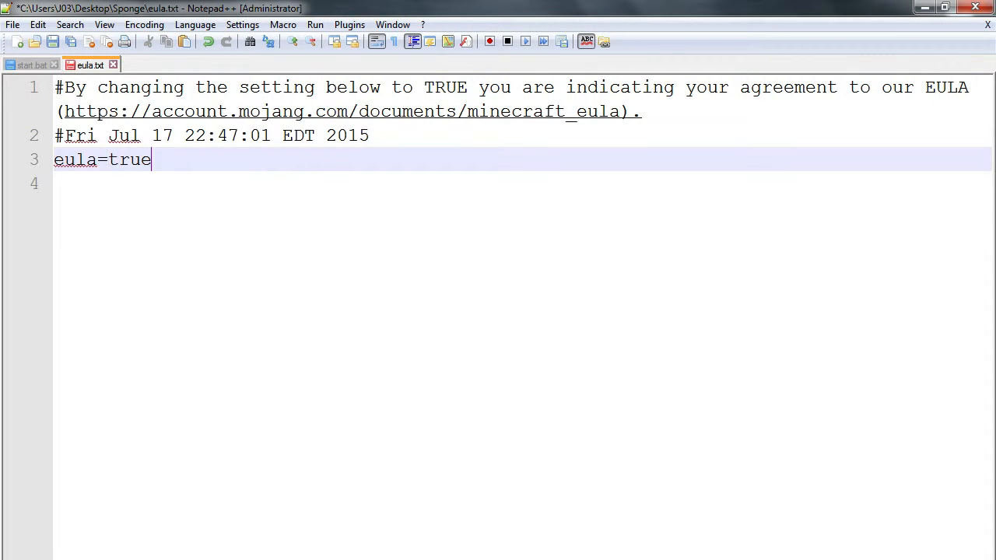
# - Save eula.txt and close its tabs and Notepad++
pyautogui.rightClick(92, 68)
pyautogui.click(125, 144)
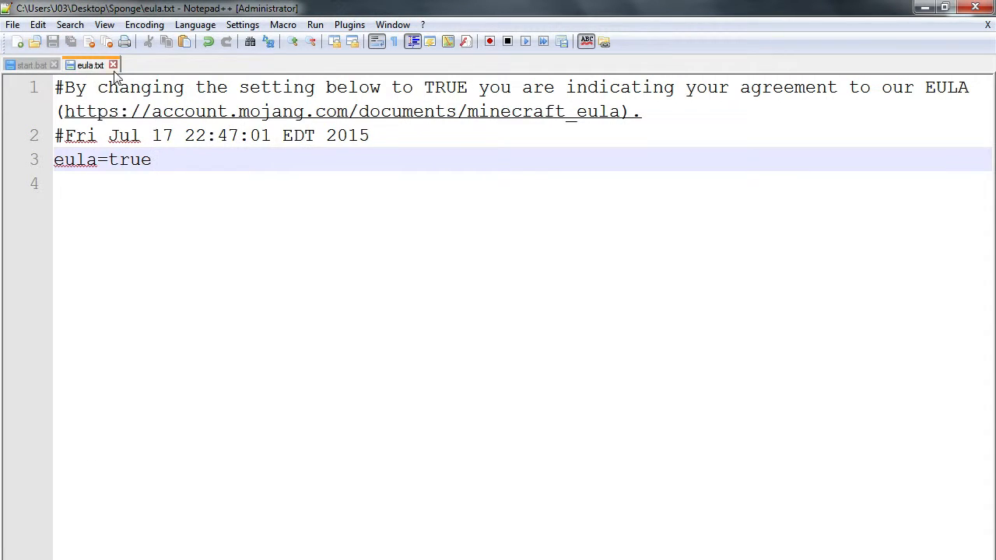
pyautogui.click(113, 65)
pyautogui.click(55, 64)
pyautogui.click(975, 7)
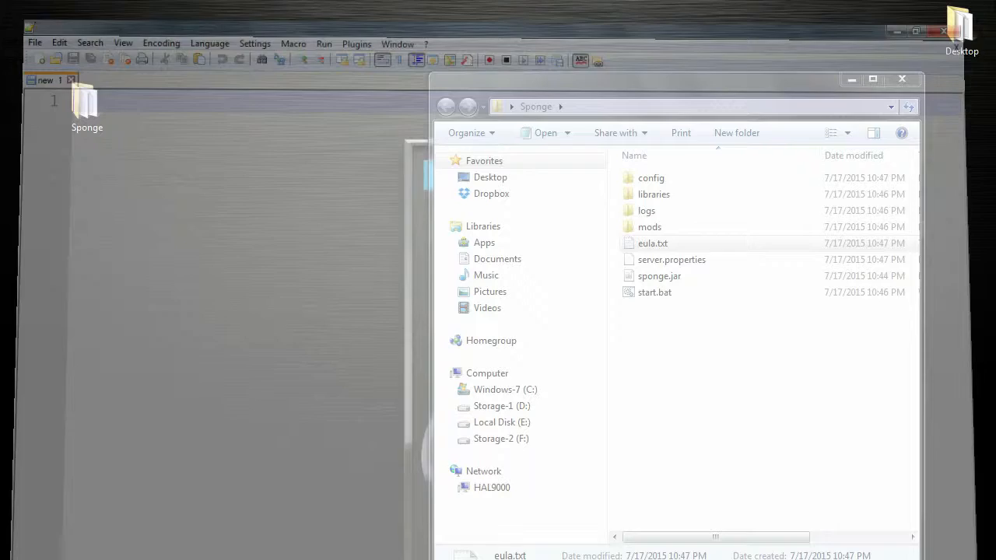
pyautogui.click(690, 417)
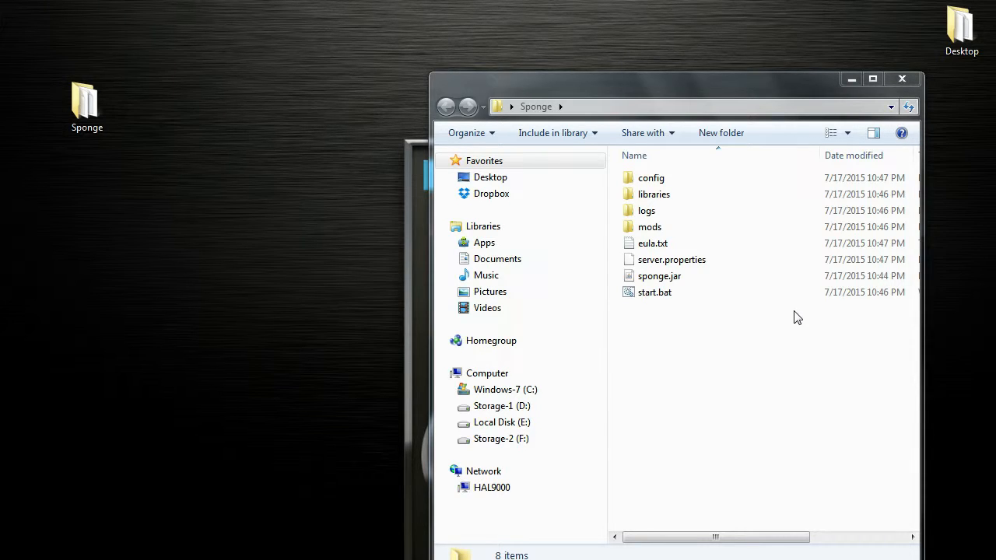
# - Run start.bat again until the server finishes loading, then close the console window
pyautogui.click(669, 299)
pyautogui.doubleClick(668, 299)
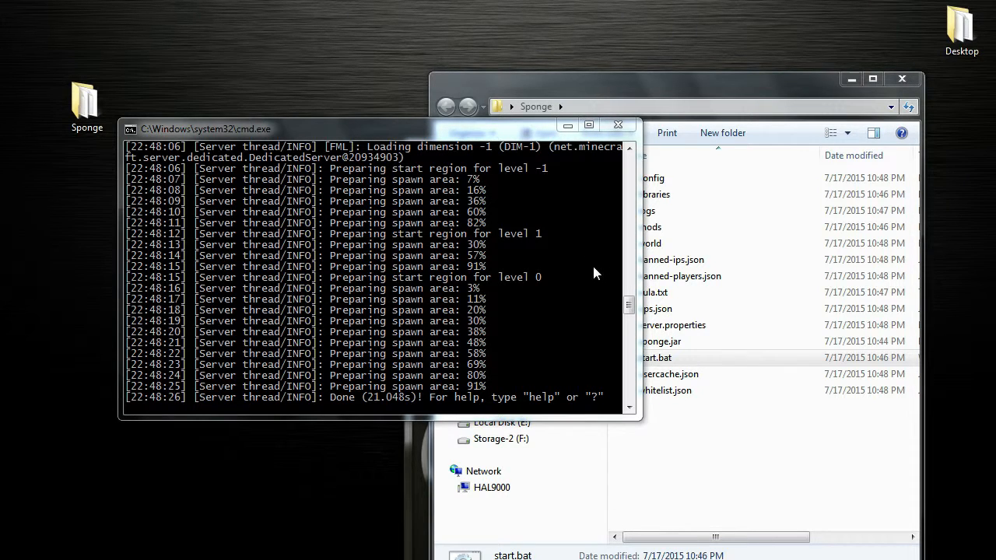
pyautogui.click(617, 125)
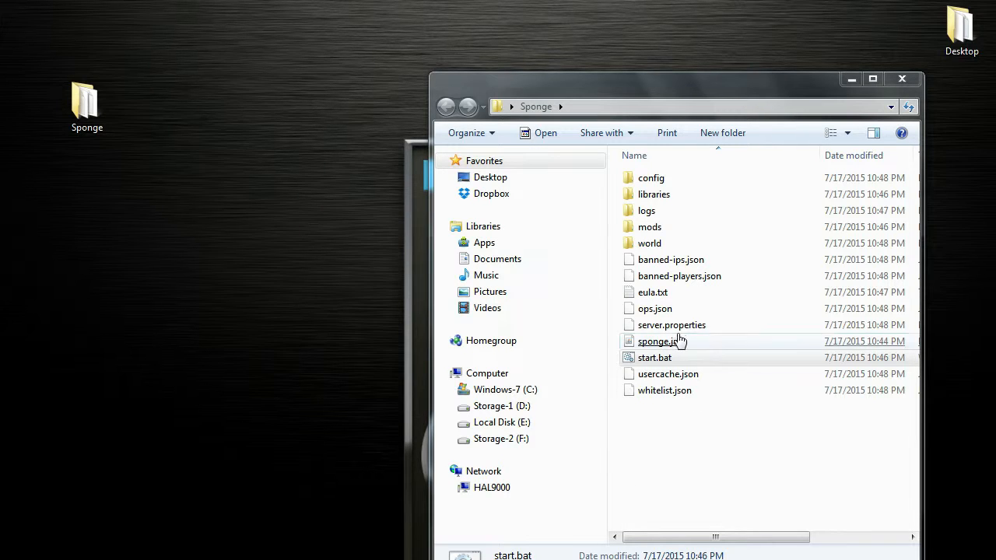
# - Open start.bat in Notepad++ and replace run with go in the java command
pyautogui.click(657, 360)
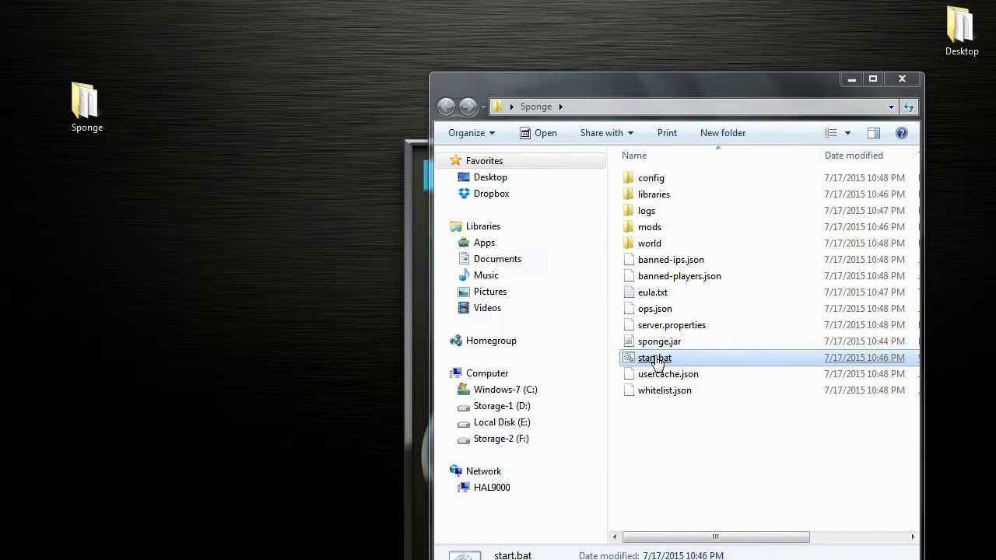
pyautogui.rightClick(658, 360)
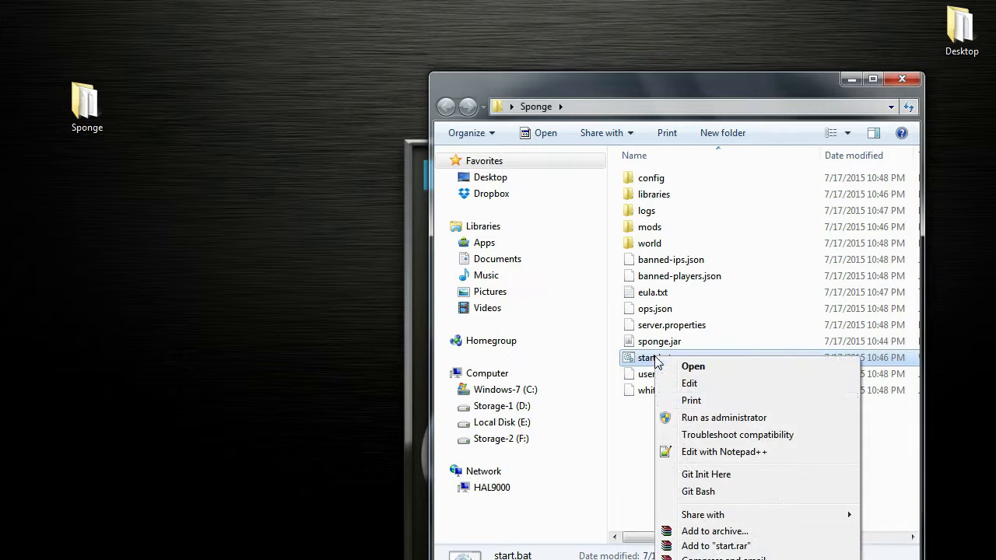
pyautogui.click(708, 451)
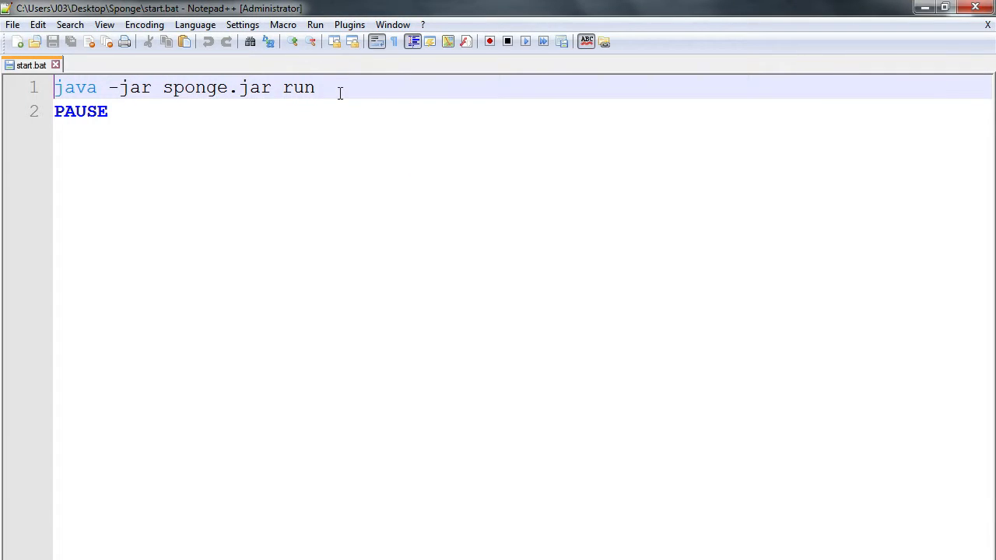
pyautogui.moveTo(311, 98); pyautogui.dragTo(289, 100)
pyautogui.write('go')
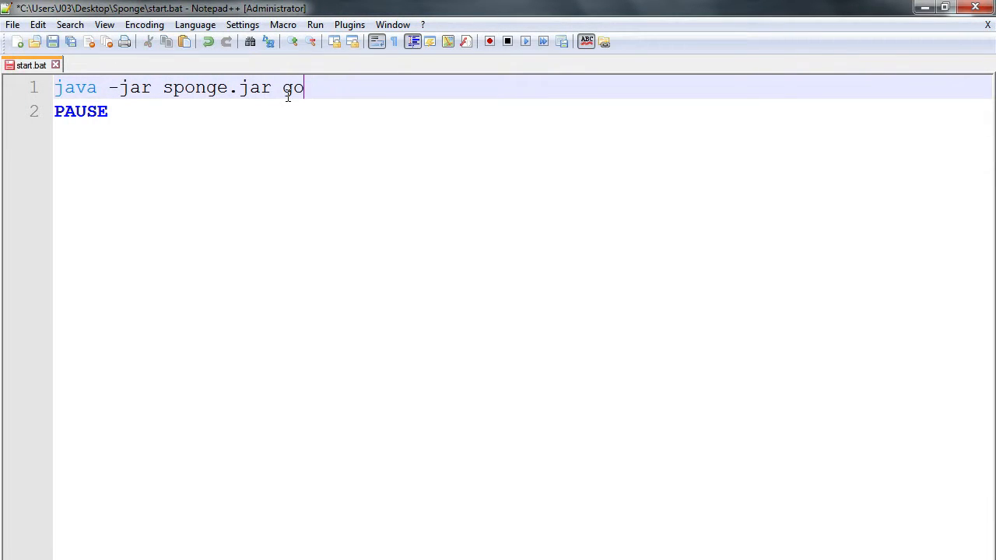
# - Save start.bat and close Notepad++
pyautogui.rightClick(24, 66)
pyautogui.click(77, 148)
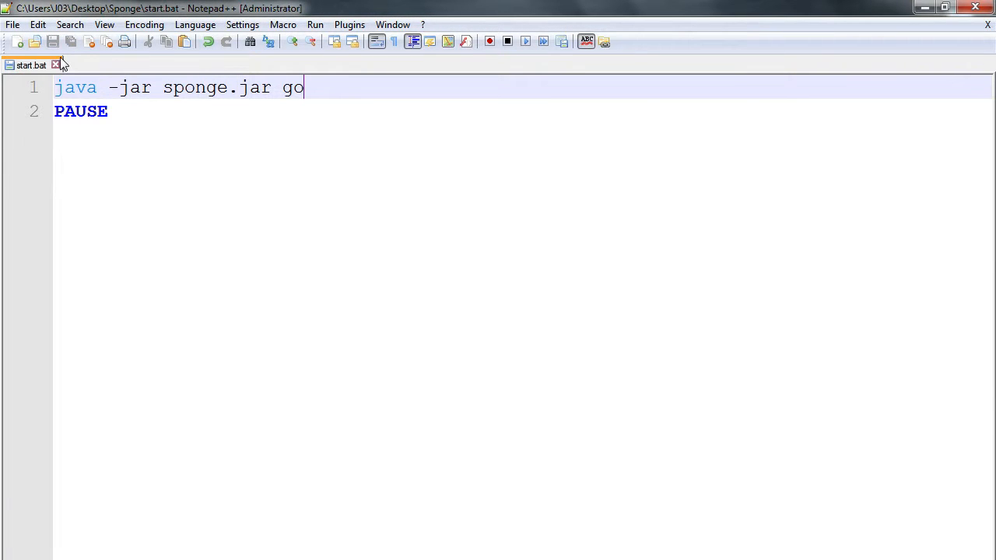
pyautogui.click(56, 62)
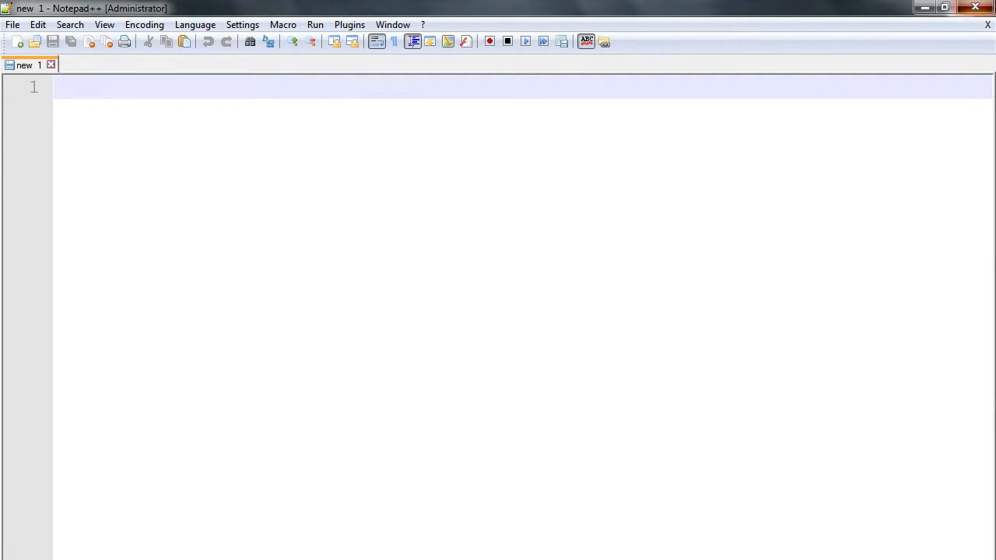
pyautogui.click(975, 7)
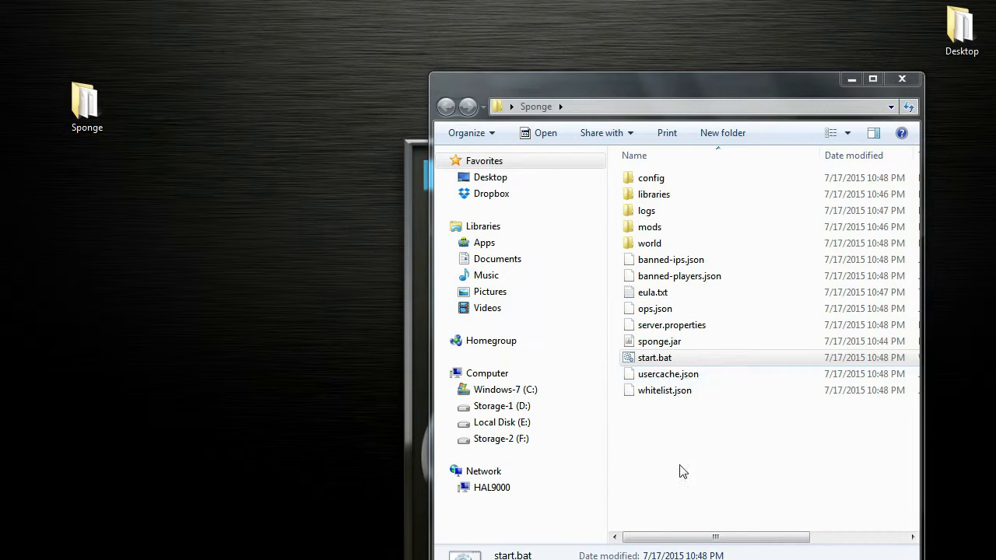
# - Run start.bat, review the console output from the top, and close the console window
pyautogui.doubleClick(654, 358)
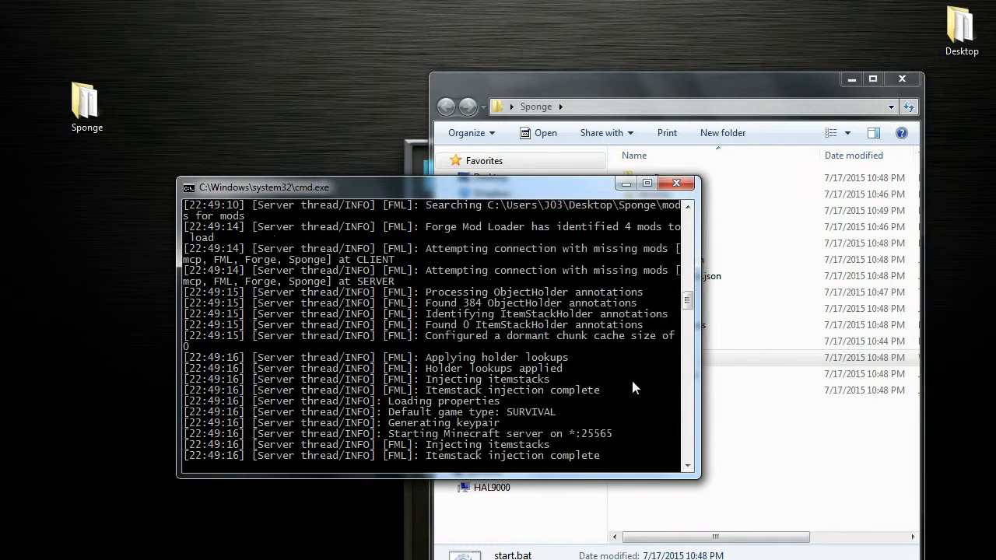
pyautogui.moveTo(687, 311); pyautogui.dragTo(686, 229)
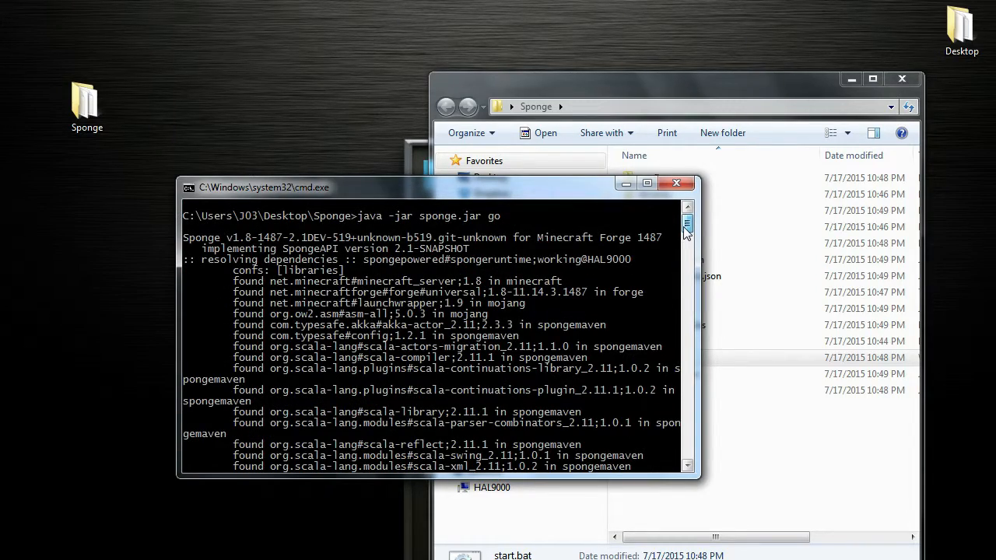
pyautogui.moveTo(686, 229); pyautogui.dragTo(691, 377)
pyautogui.scroll(8, 632, 346)
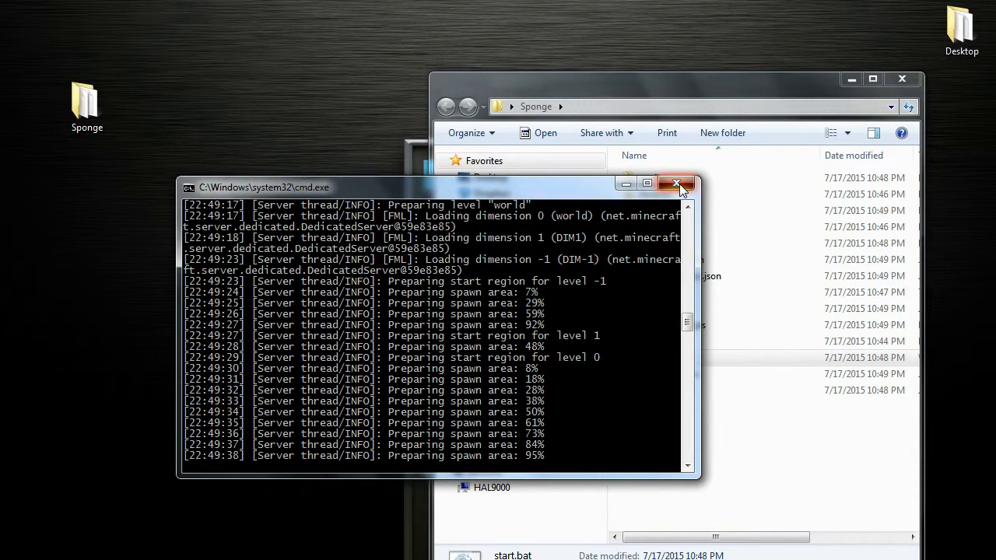
pyautogui.click(678, 185)
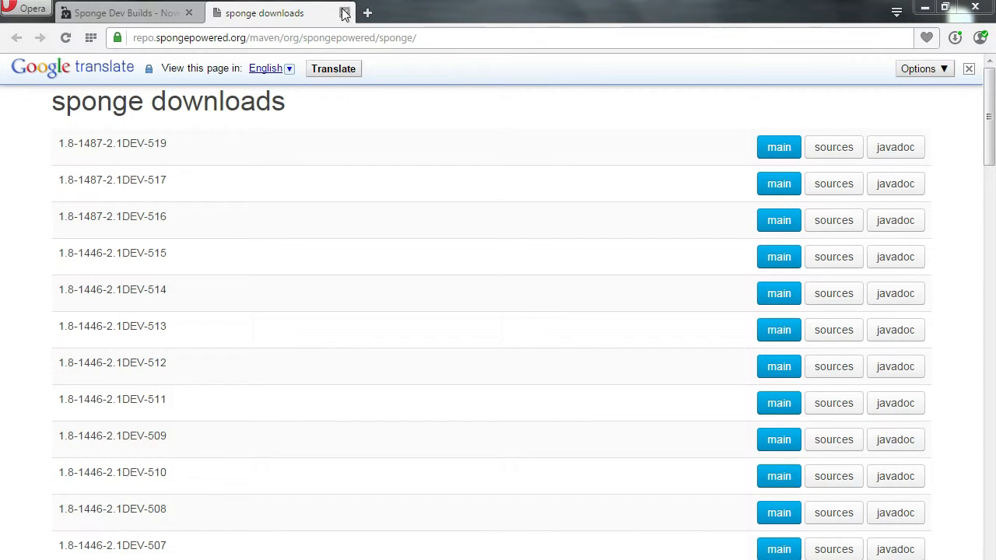
# - Close the downloads tab and open the Plugin Releases category on the Sponge forums
pyautogui.click(344, 14)
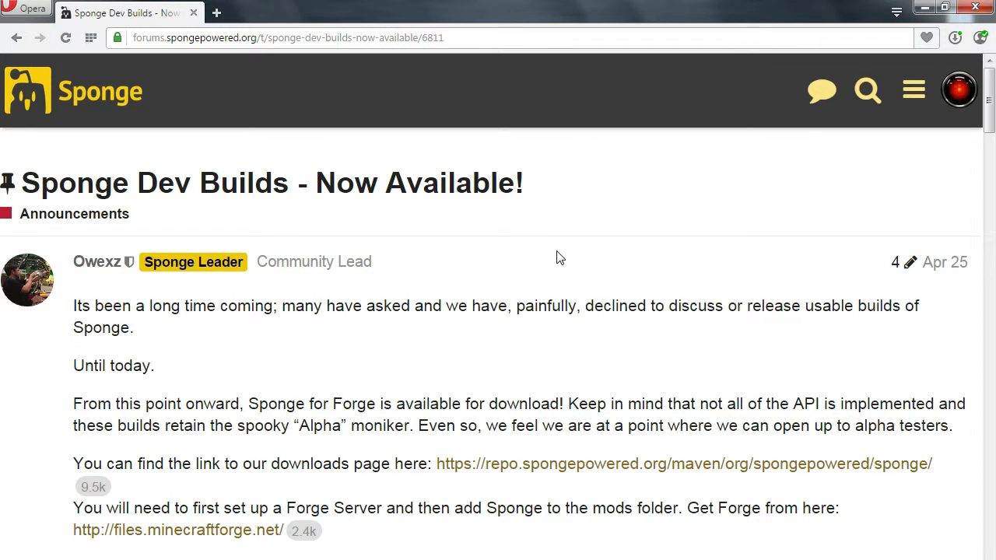
pyautogui.click(914, 93)
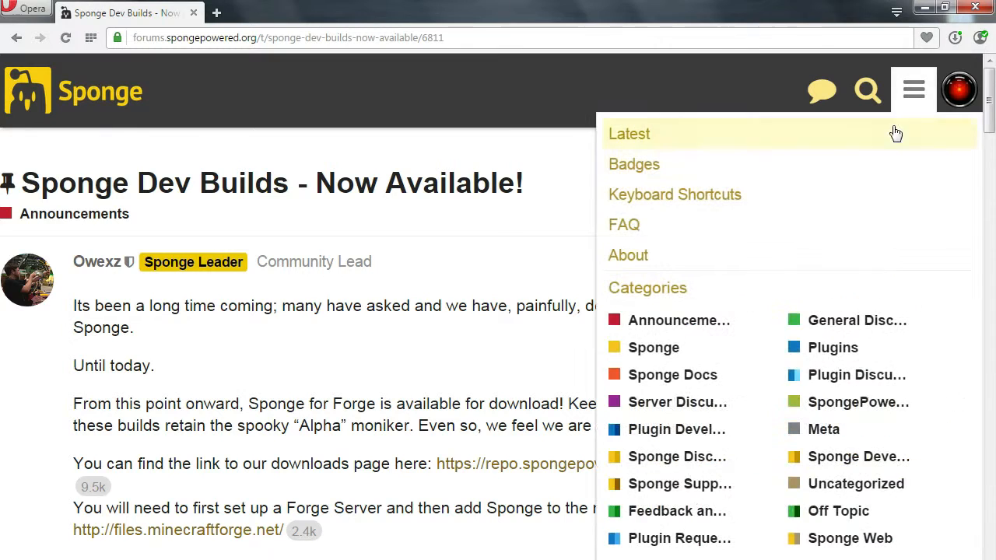
pyautogui.click(676, 555)
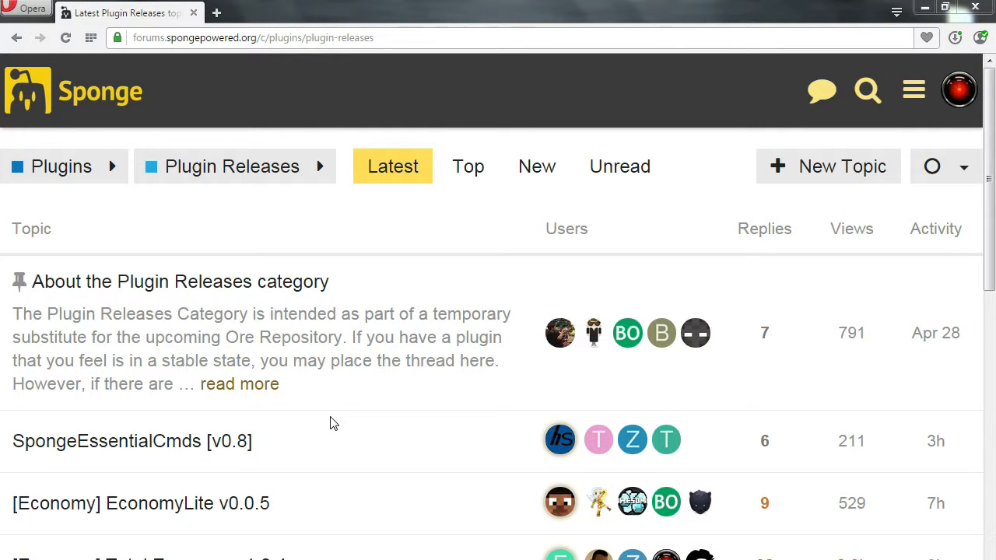
# - Browse the Plugin Releases topic list
pyautogui.scroll(-3, 353, 454)
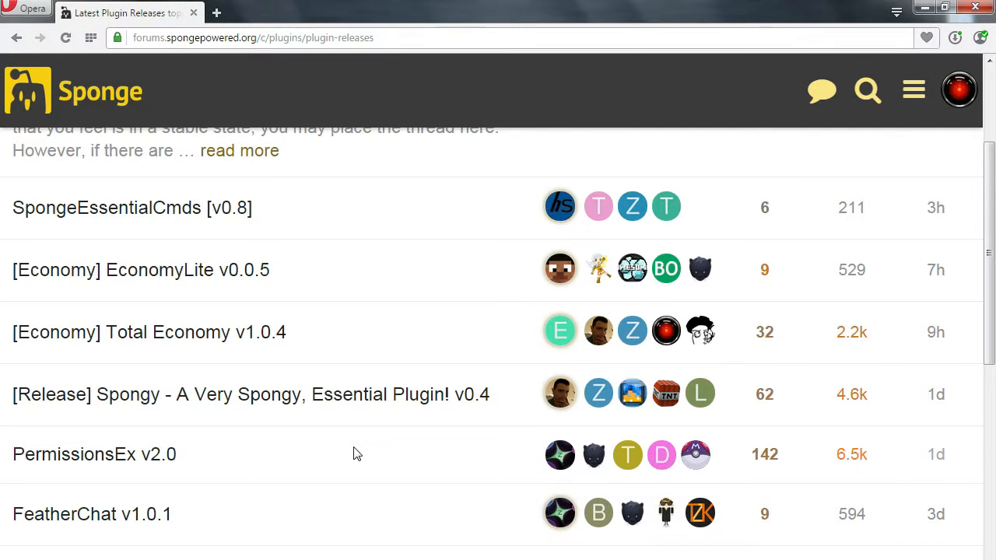
pyautogui.moveTo(354, 454); pyautogui.dragTo(354, 454)
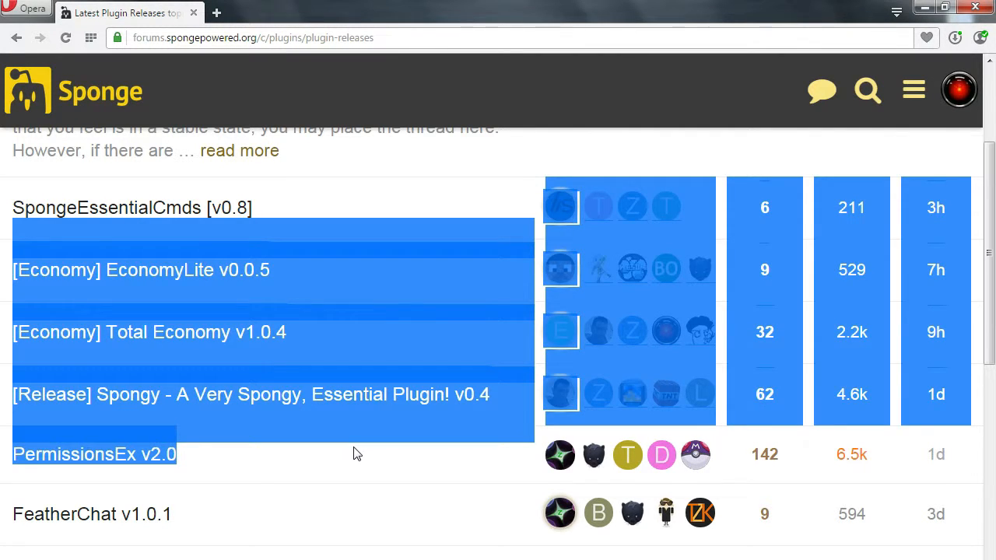
pyautogui.click(345, 489)
pyautogui.scroll(3, 345, 490)
pyautogui.scroll(-4, 345, 489)
pyautogui.scroll(-5, 346, 490)
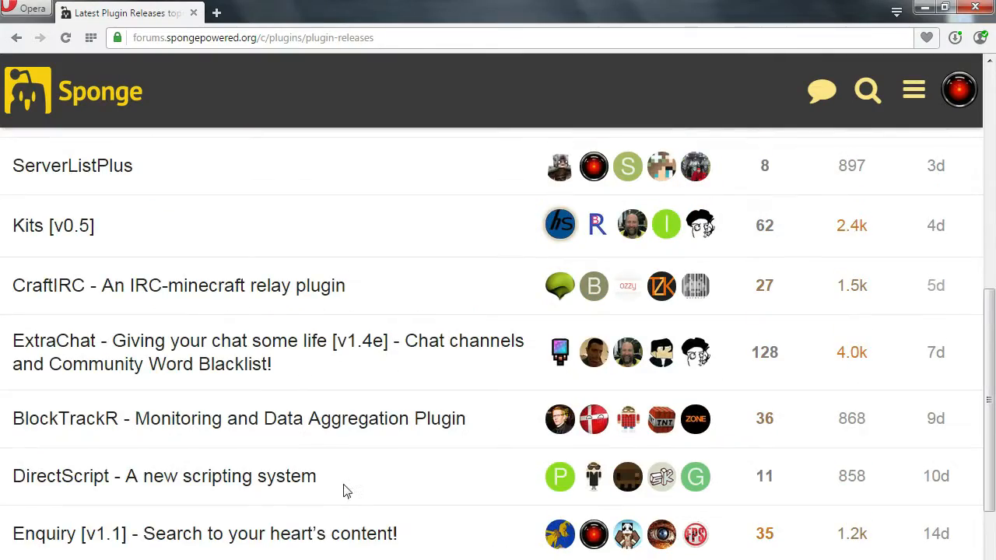
pyautogui.scroll(-1, 346, 491)
pyautogui.scroll(-7, 347, 491)
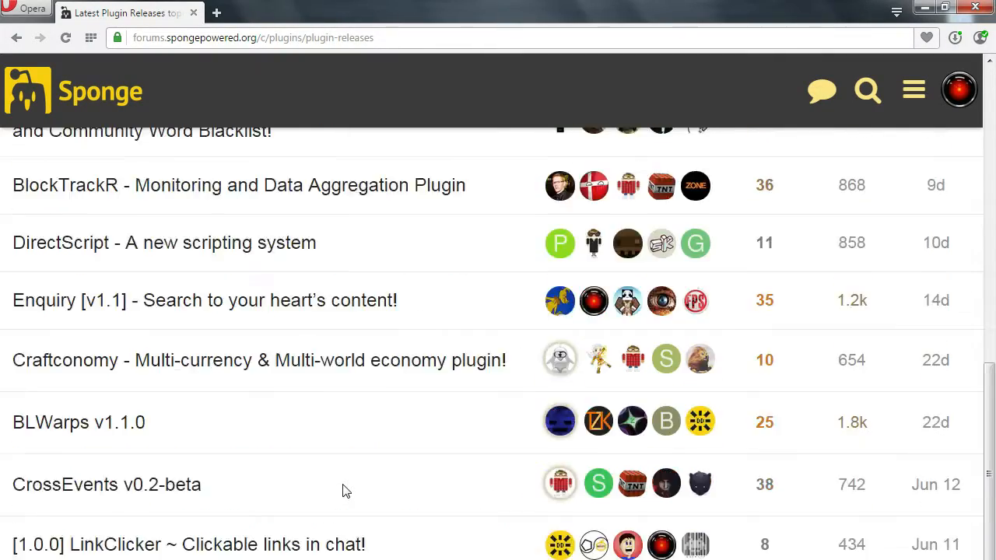
pyautogui.scroll(8, 343, 489)
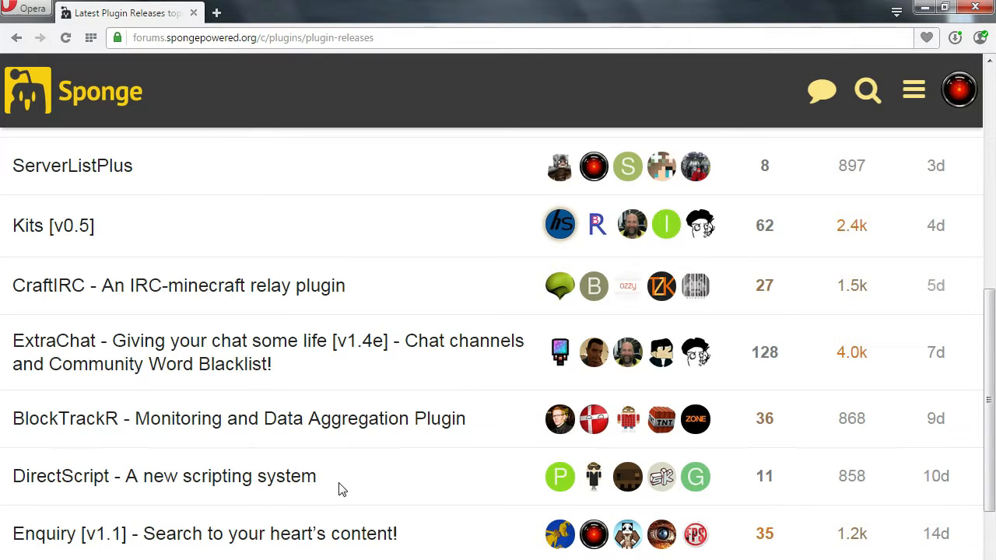
# - Open the WIP Plugins category and browse its topics
pyautogui.click(913, 92)
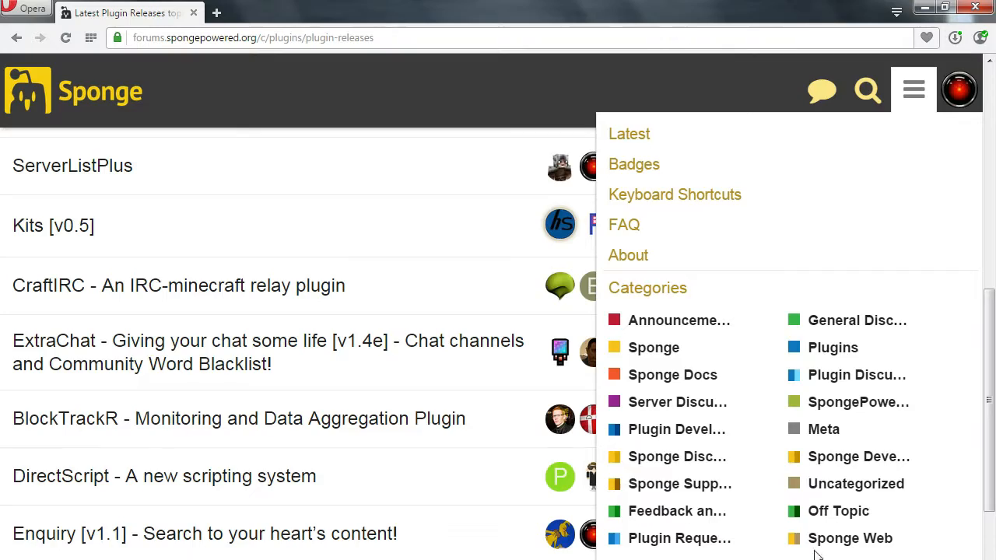
pyautogui.click(846, 559)
pyautogui.scroll(-8, 222, 379)
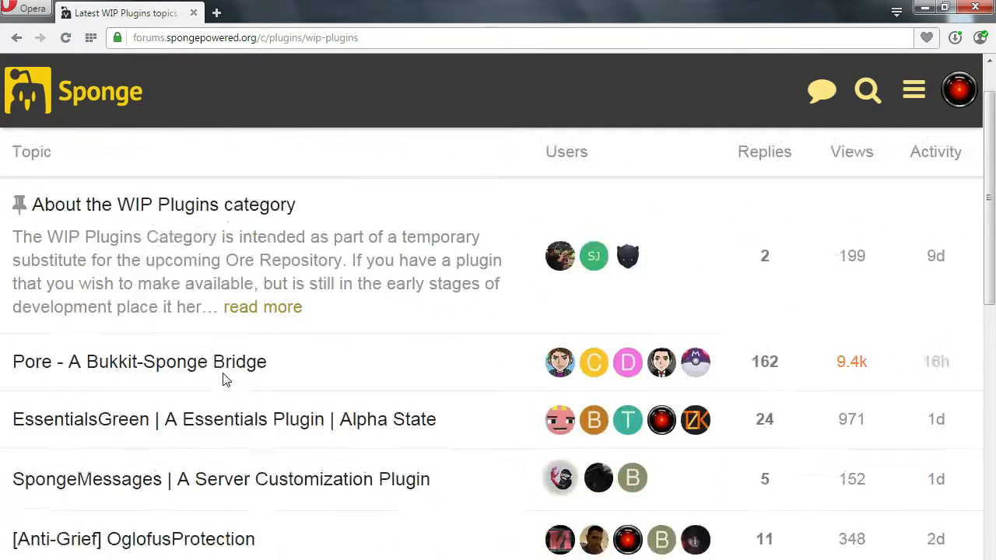
pyautogui.scroll(-10, 226, 379)
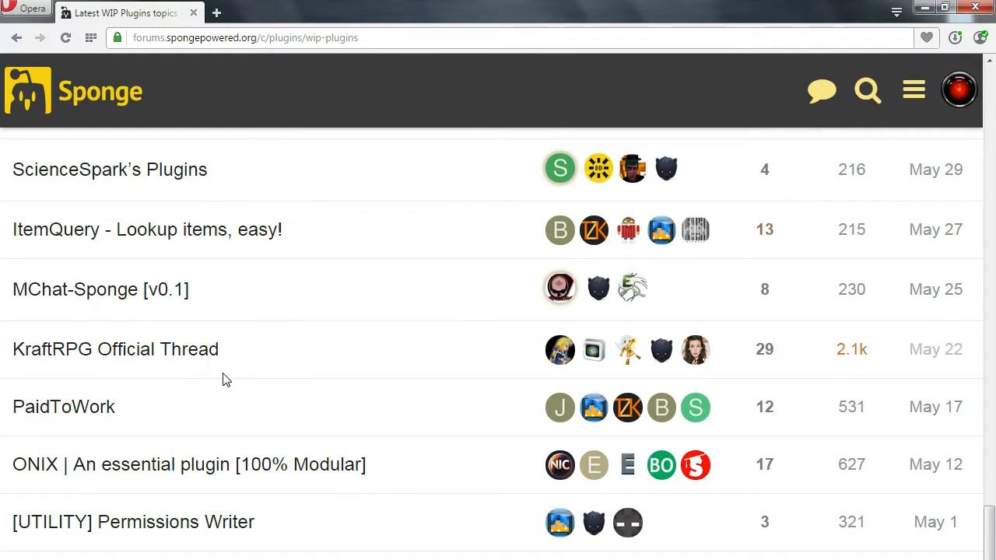
pyautogui.scroll(-1, 297, 441)
# - Open the [WIP] Destinations topic and read its first post
pyautogui.click(111, 554)
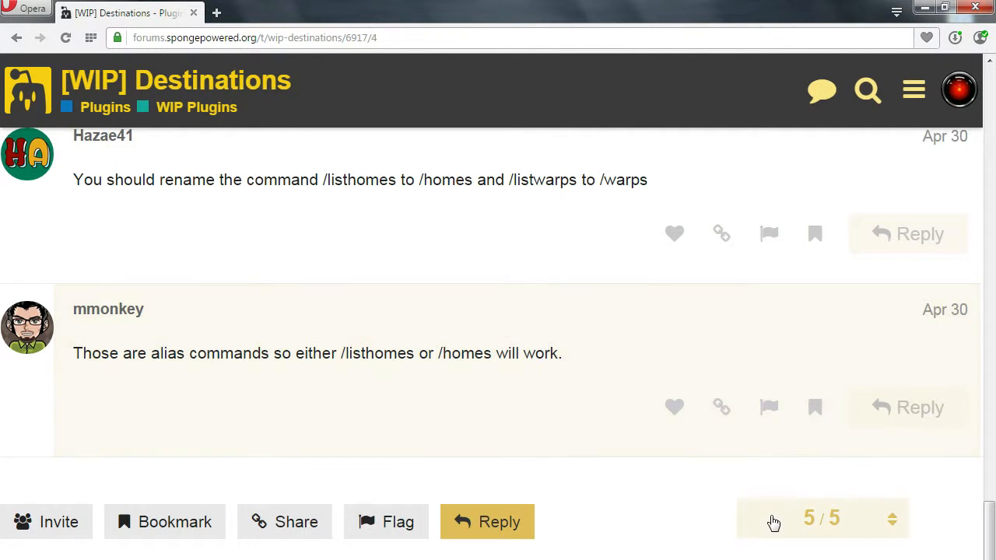
pyautogui.click(769, 520)
pyautogui.click(829, 377)
pyautogui.scroll(-7, 259, 442)
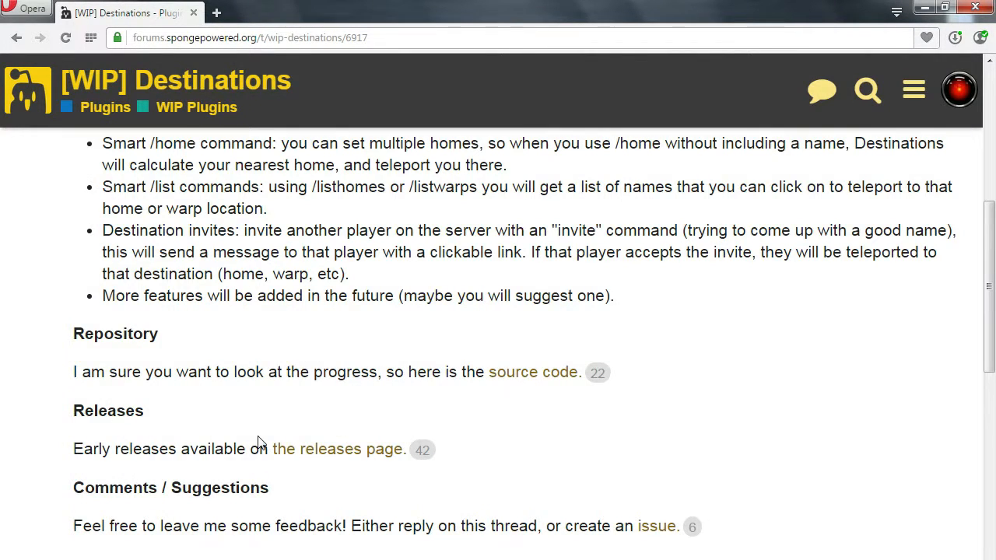
# - Download Destinations.jar from the plugin's releases page into the Sponge mods folder and close the releases tab
pyautogui.click(339, 455)
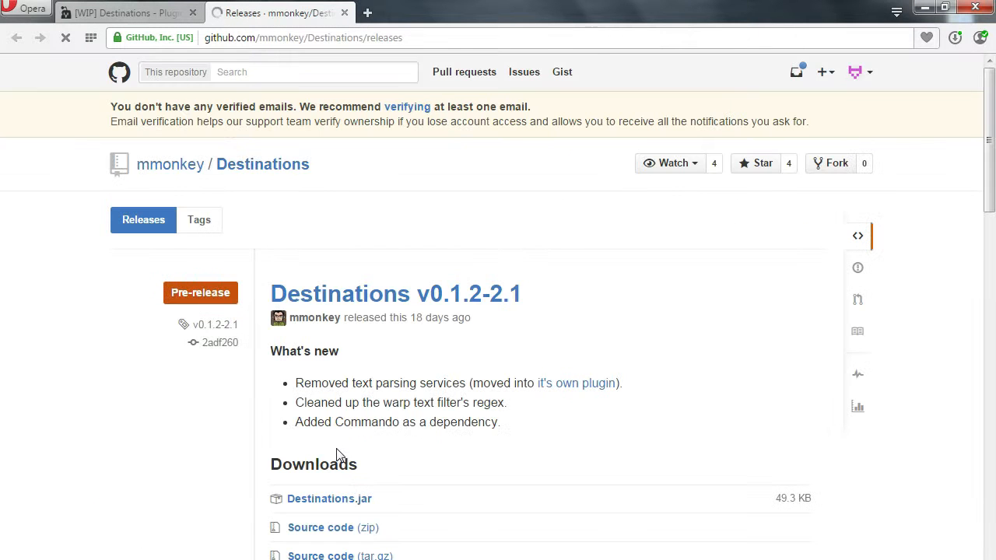
pyautogui.click(354, 506)
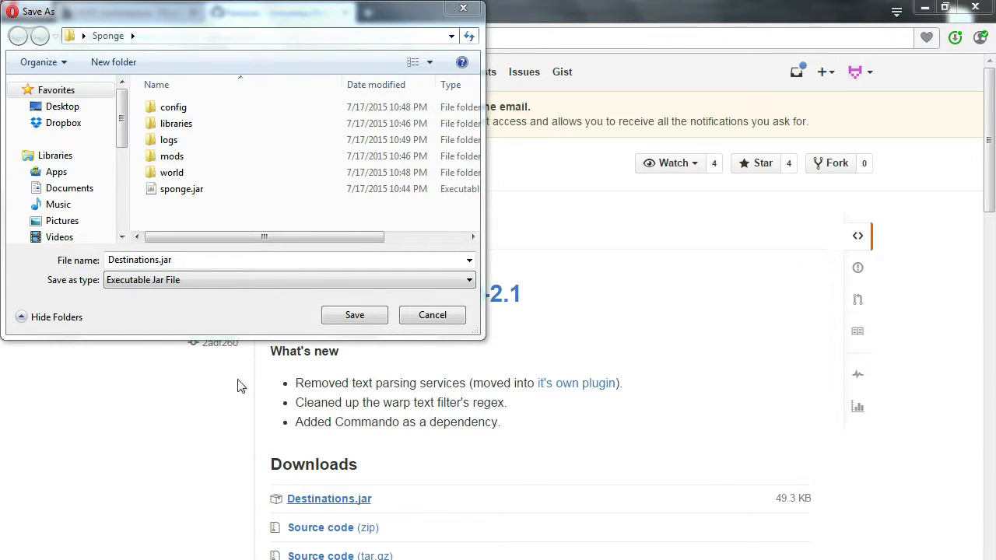
pyautogui.doubleClick(167, 155)
pyautogui.click(354, 315)
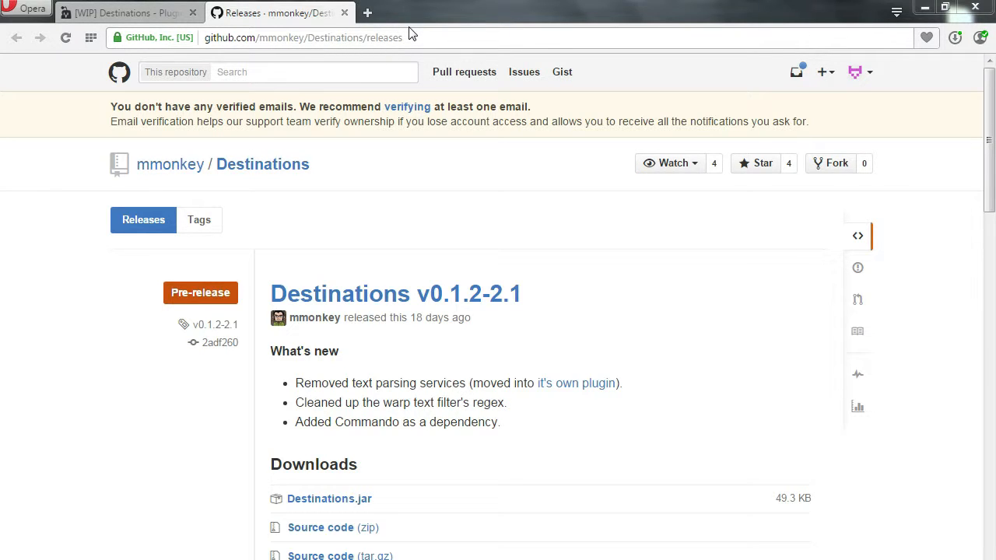
pyautogui.click(344, 13)
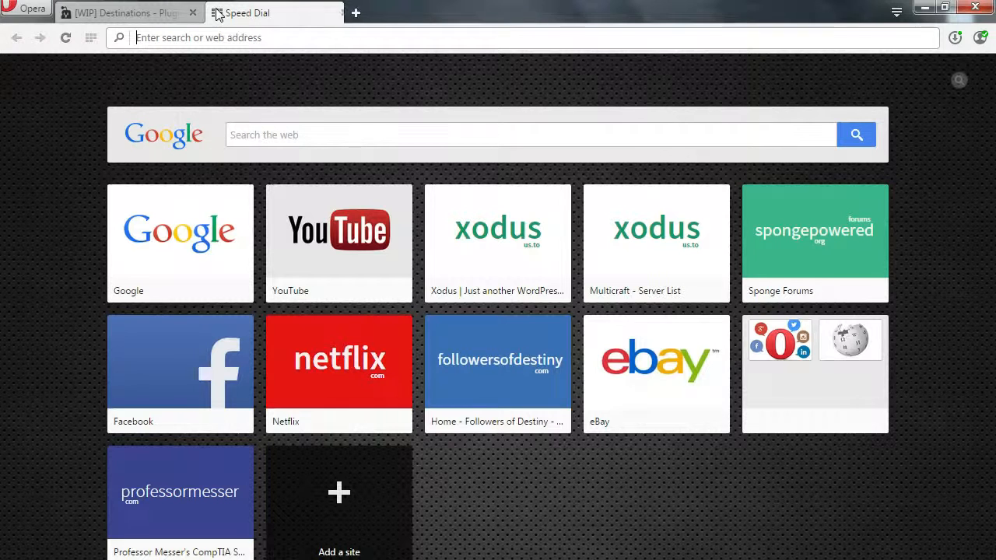
# - Open the DrCyano's Wonderful Wands release page in a new tab and minimize the browser
pyautogui.click(217, 13)
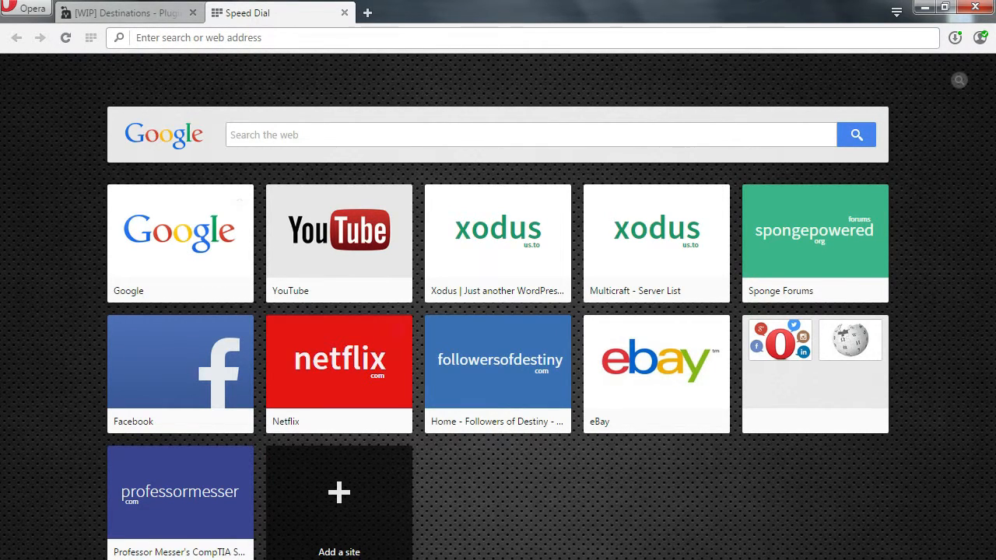
pyautogui.click(312, 559)
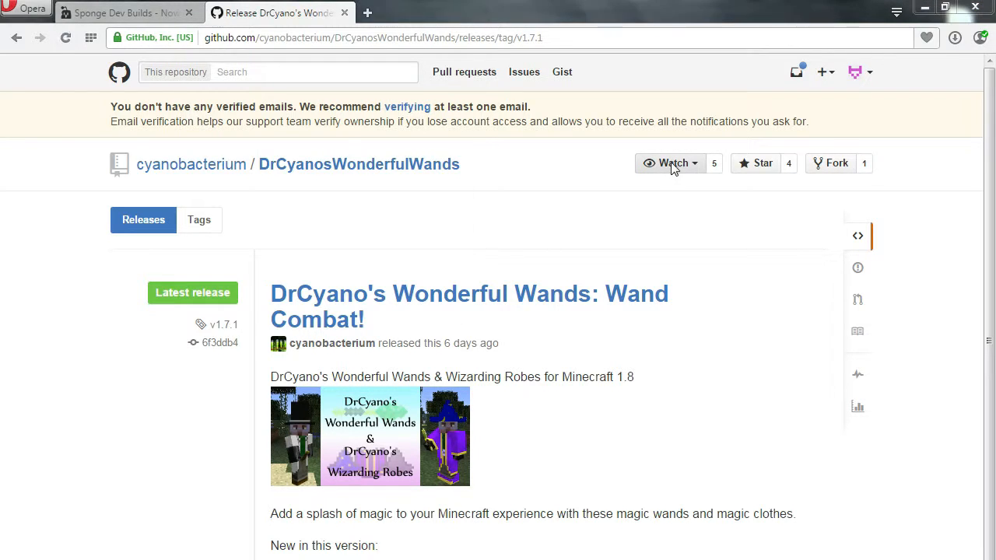
pyautogui.click(355, 319)
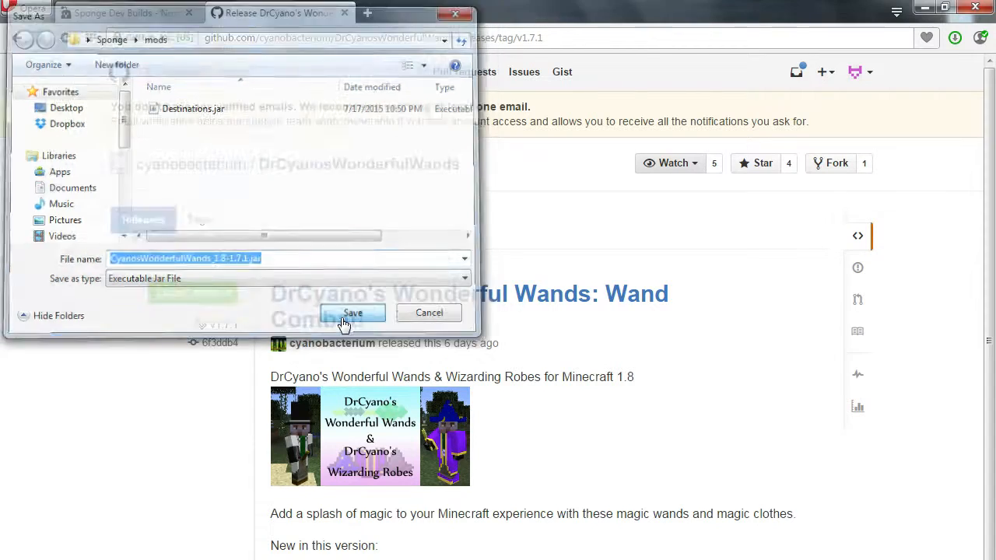
pyautogui.click(924, 8)
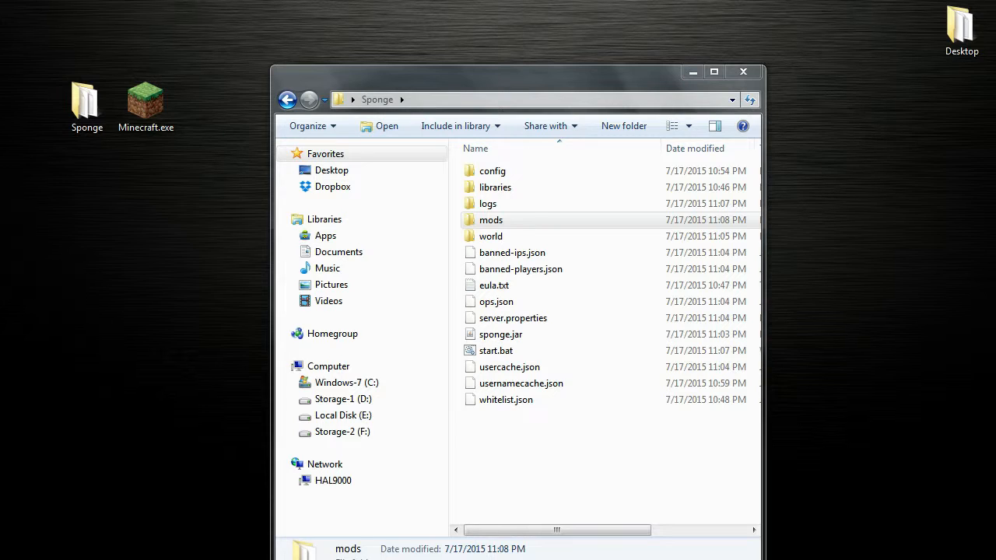
pyautogui.rightClick(488, 359)
pyautogui.click(521, 382)
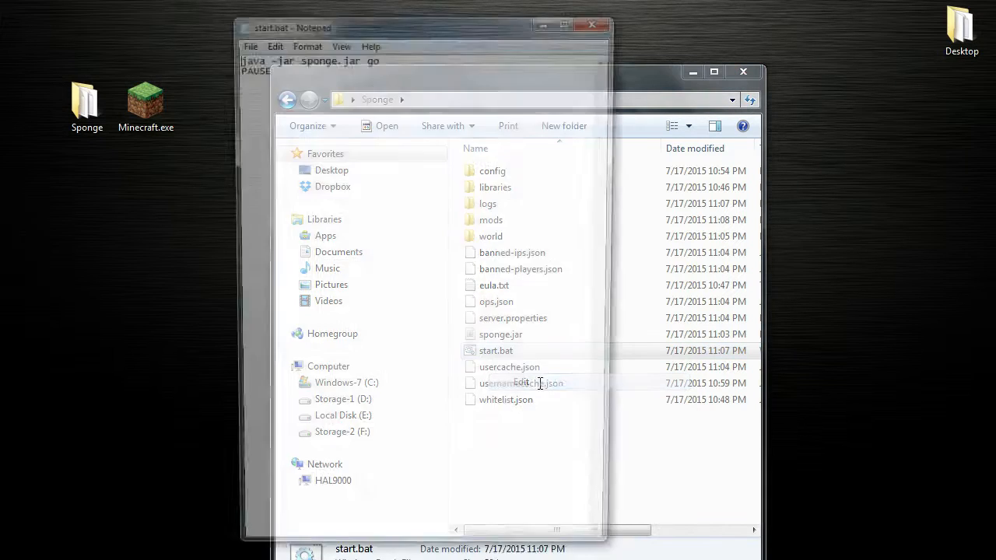
pyautogui.click(597, 20)
# - Edit start.bat with Notepad++ to insert -Xmx3G before sponge.jar and save the file
pyautogui.rightClick(485, 356)
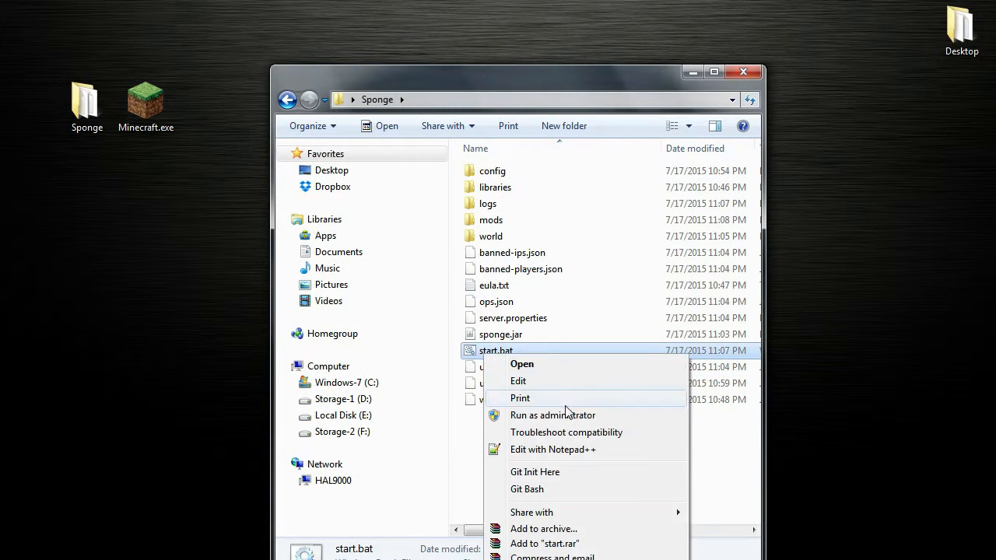
pyautogui.click(562, 449)
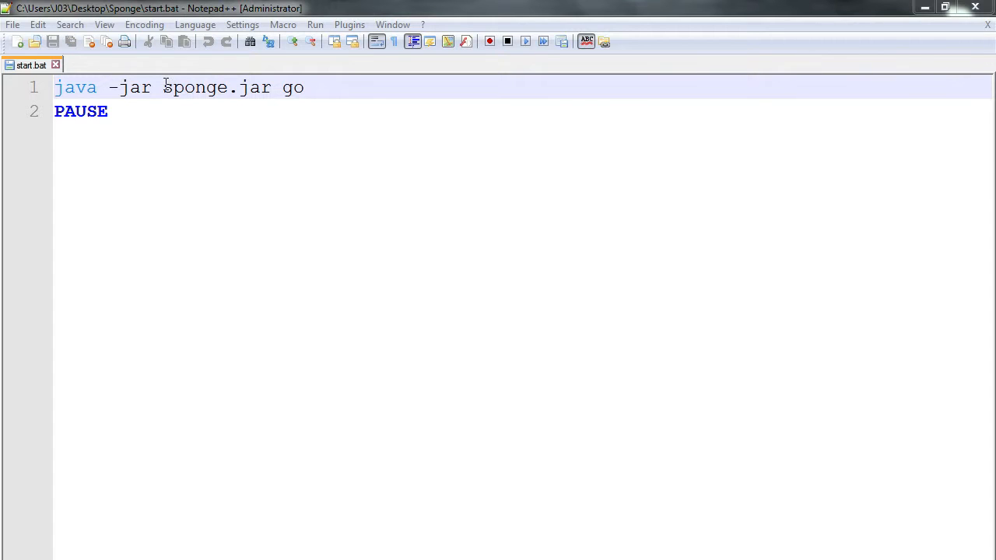
pyautogui.click(164, 86)
pyautogui.write('-Xmx3G')
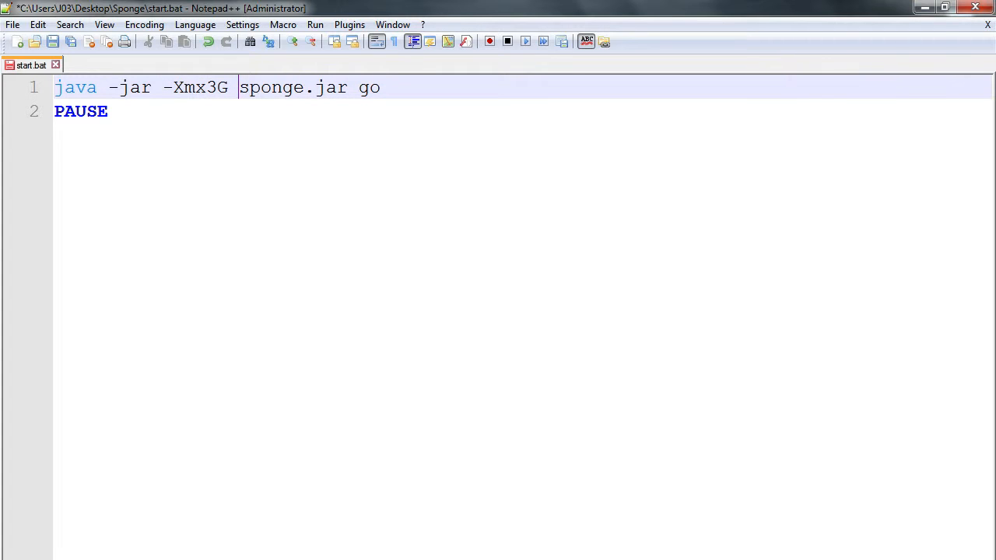
pyautogui.rightClick(18, 66)
pyautogui.click(57, 143)
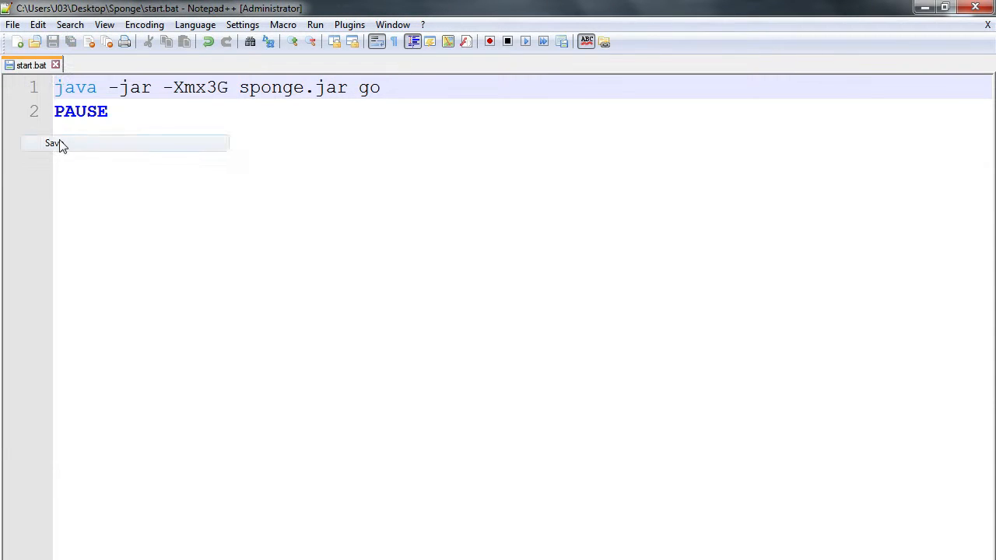
# - Close the editor, launch the server with start.bat, and minimize its console window
pyautogui.click(984, 6)
pyautogui.click(504, 352)
pyautogui.doubleClick(497, 351)
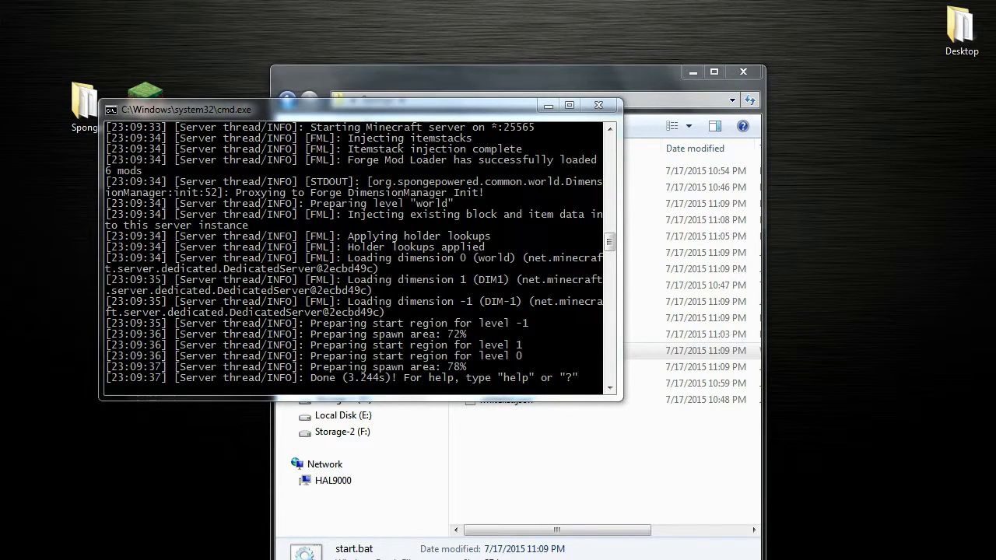
pyautogui.click(548, 105)
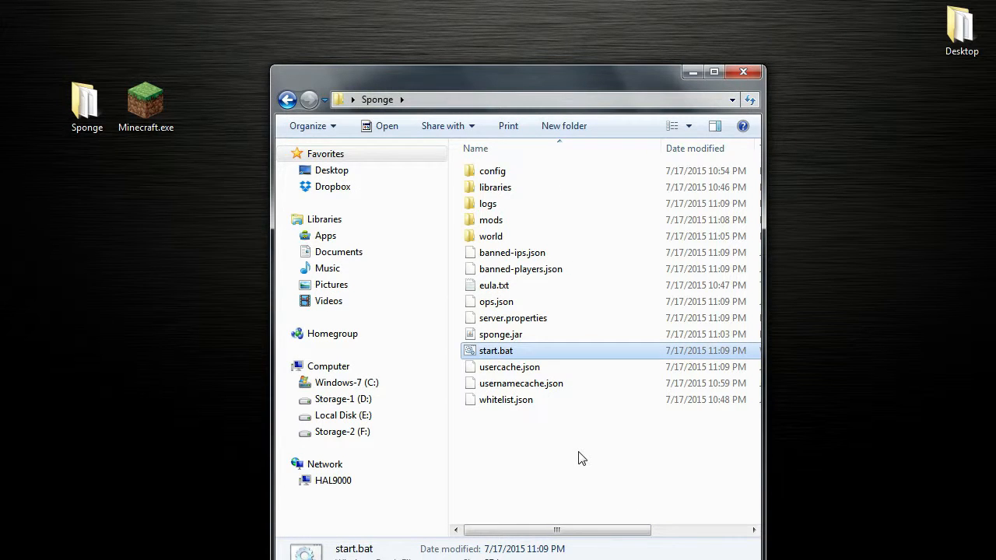
# - Open the destinations folder inside config to examine the plugin's generated files, then minimize the explorer
pyautogui.doubleClick(488, 173)
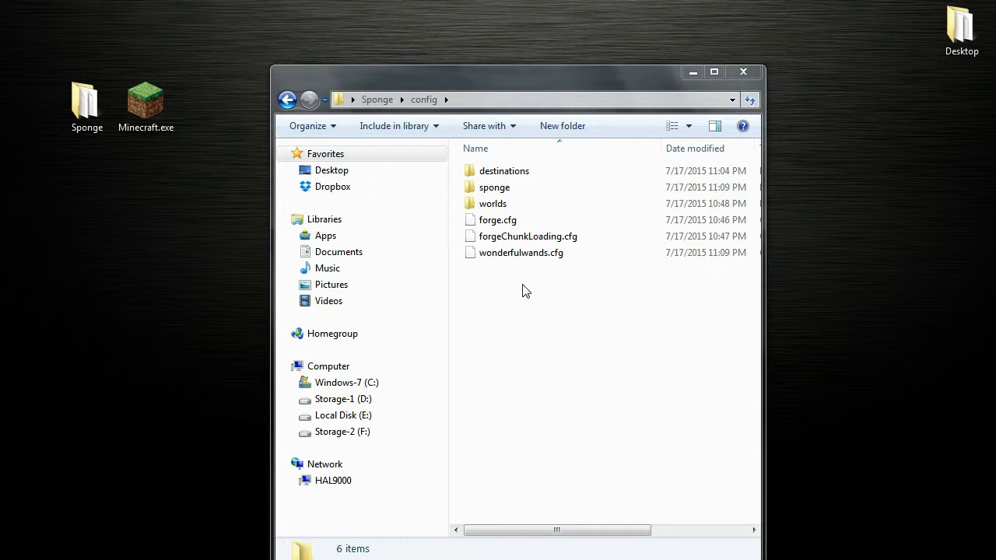
pyautogui.click(504, 177)
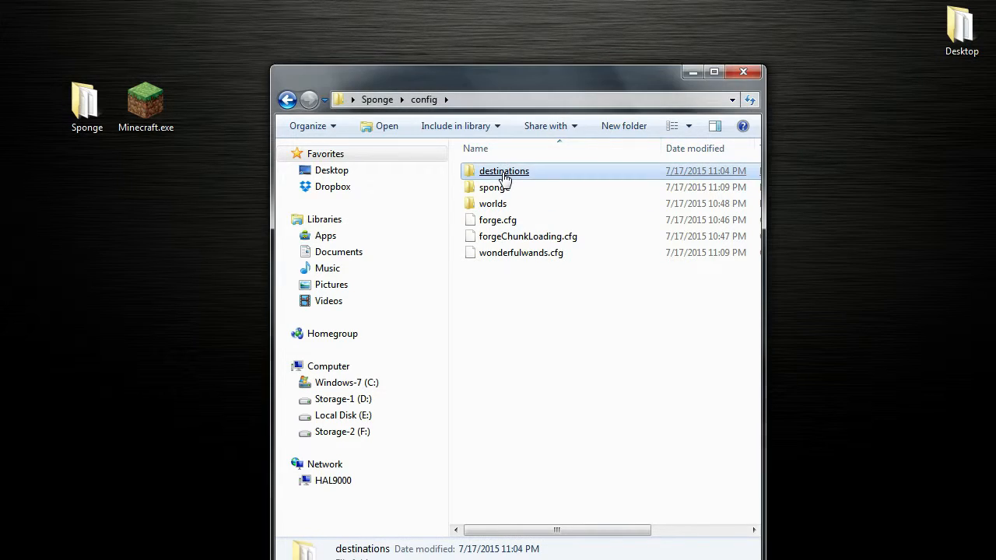
pyautogui.doubleClick(515, 175)
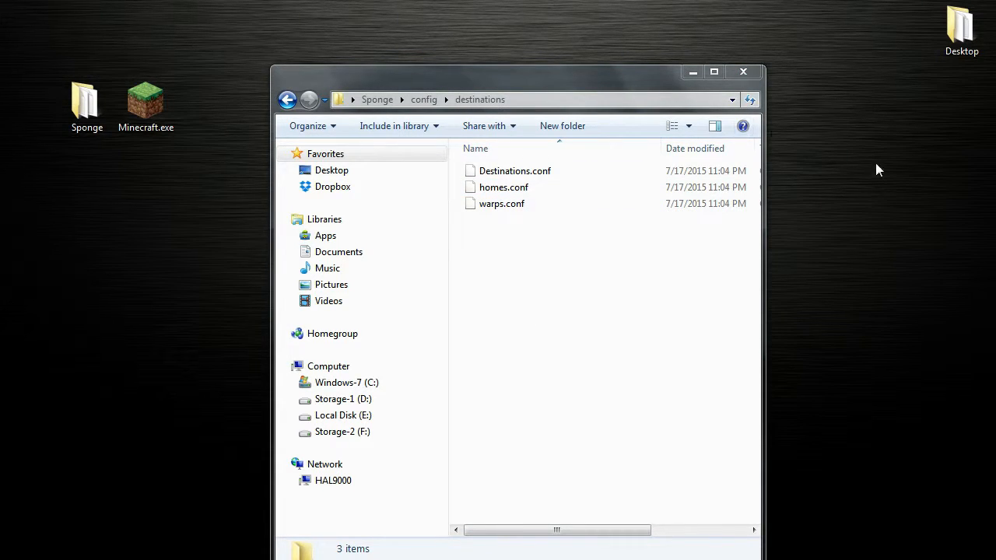
pyautogui.click(691, 72)
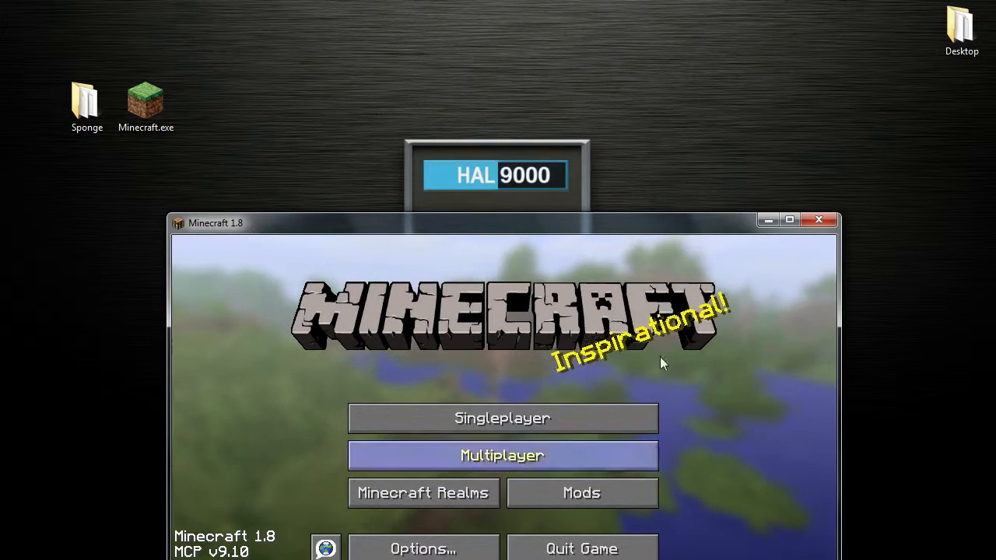
# - Connect to the server at localhost through Multiplayer Direct Connect
pyautogui.click(788, 221)
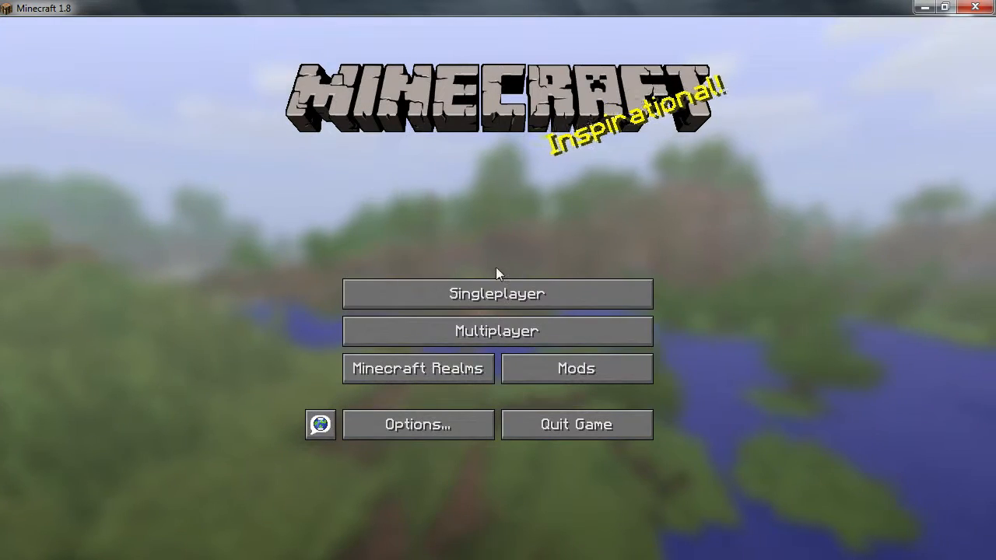
pyautogui.click(496, 333)
pyautogui.click(505, 483)
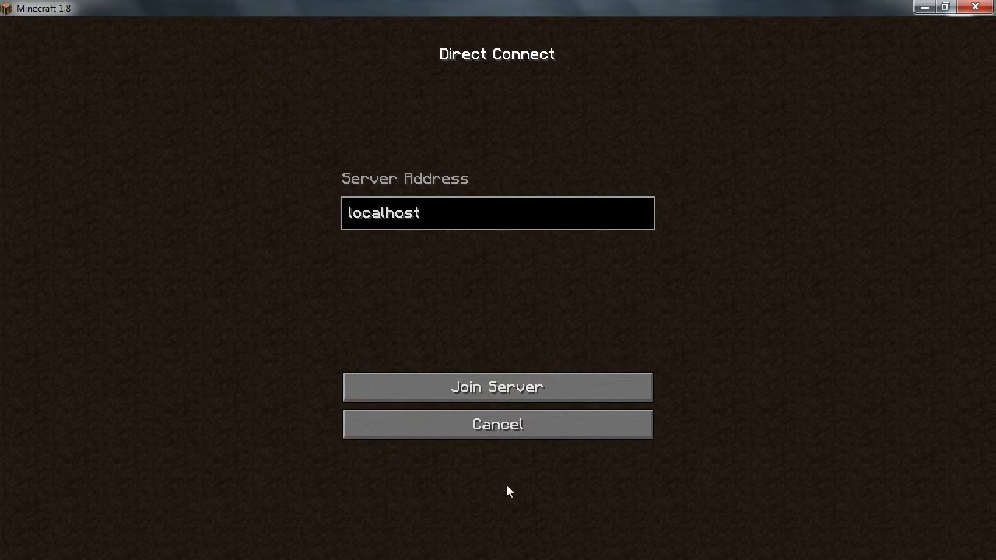
pyautogui.click(494, 392)
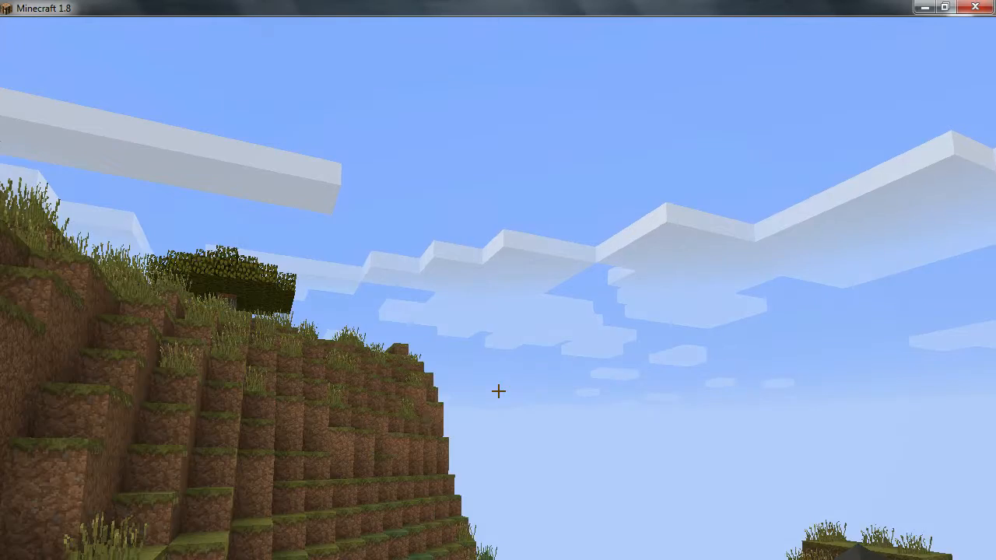
pyautogui.press('e')
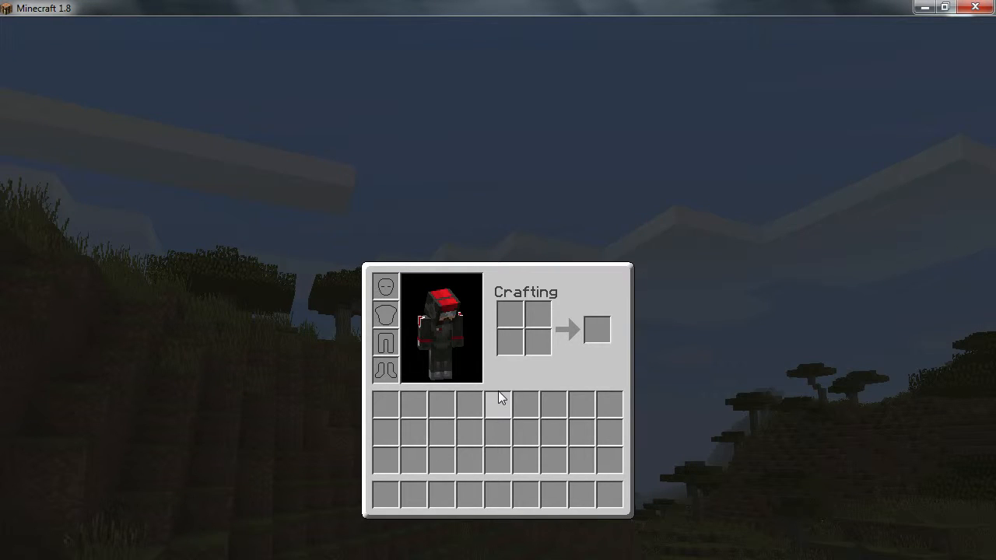
pyautogui.press('e')
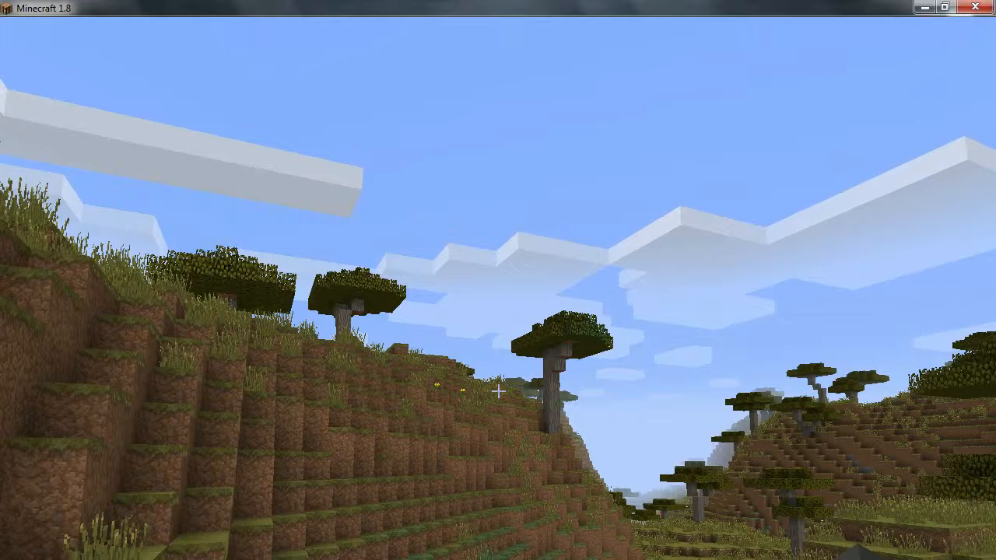
pyautogui.press('t')
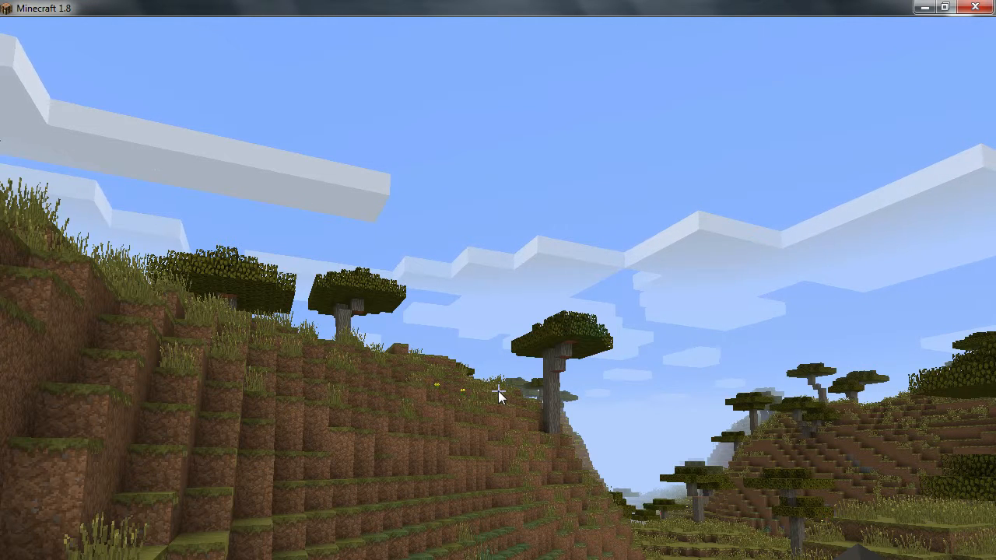
pyautogui.press('Escape')
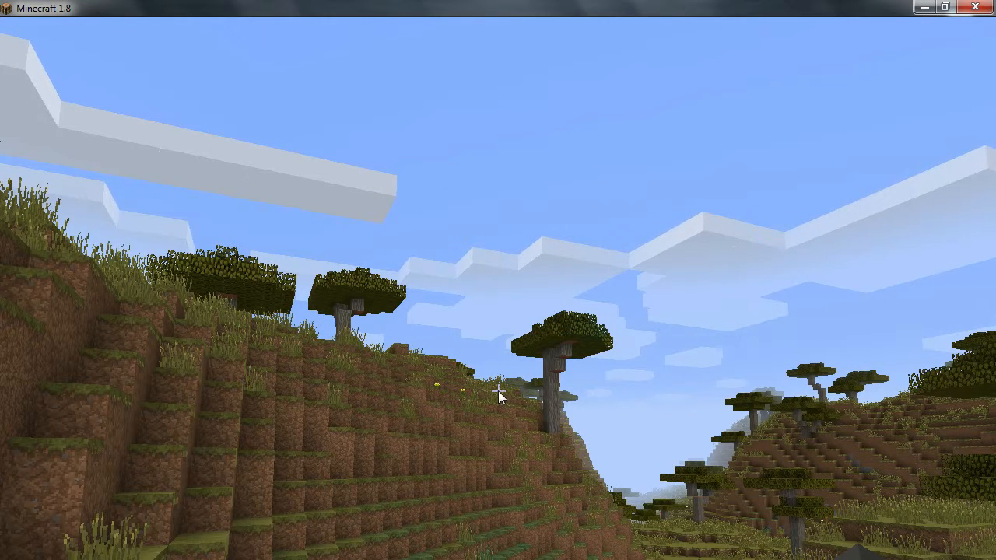
# - Take a wand from the Wonderful Wands creative tab into the first hotbar slot
pyautogui.press('e')
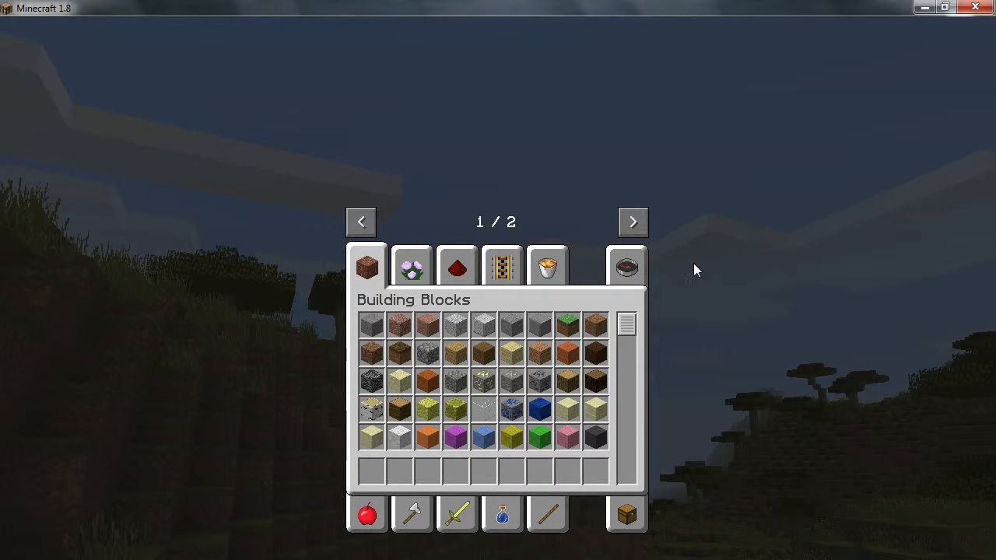
pyautogui.click(633, 222)
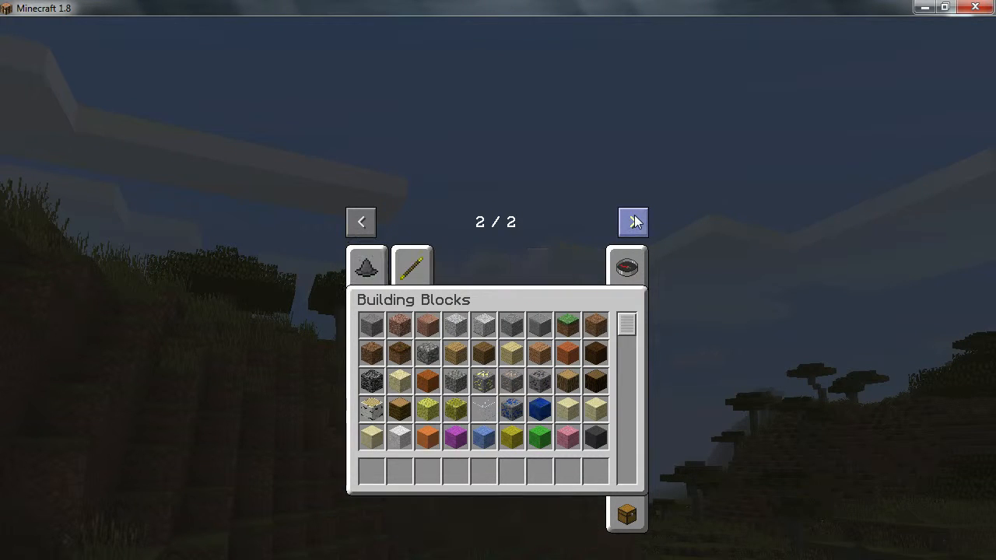
pyautogui.click(367, 267)
pyautogui.click(416, 269)
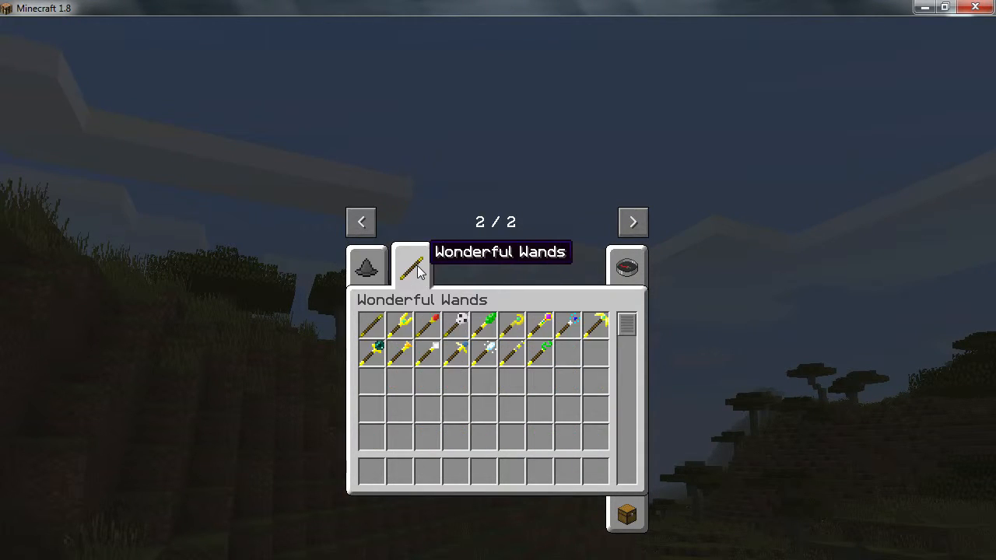
pyautogui.click(461, 325)
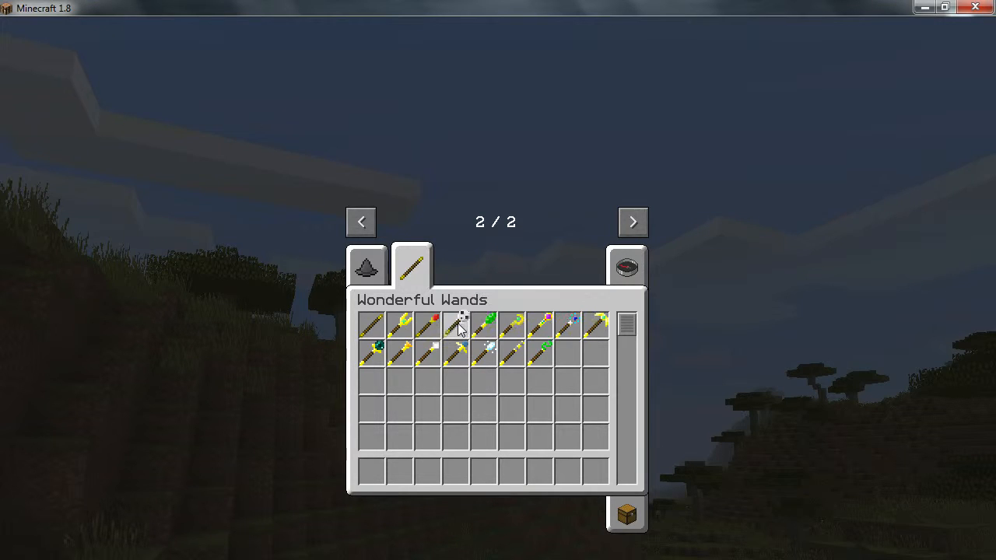
pyautogui.click(372, 471)
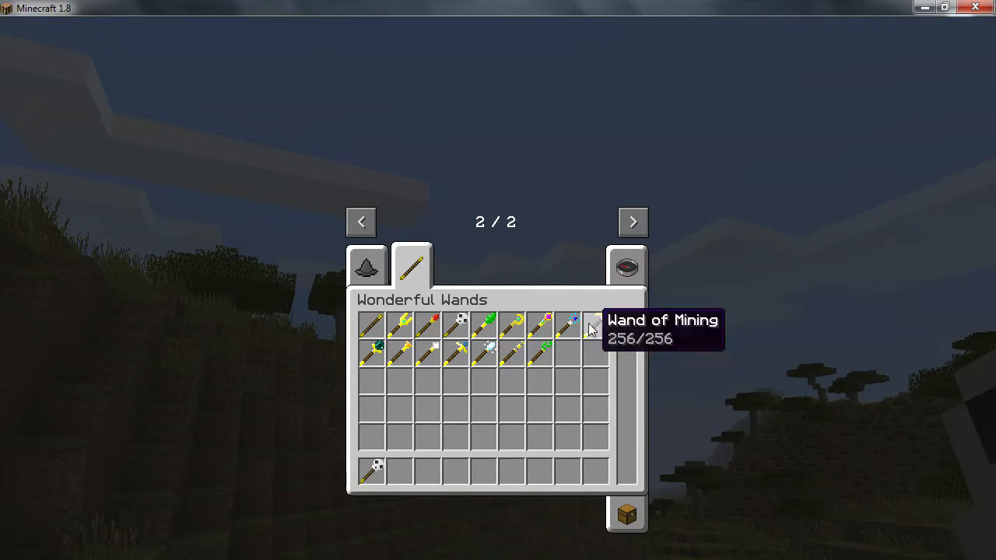
pyautogui.press('e')
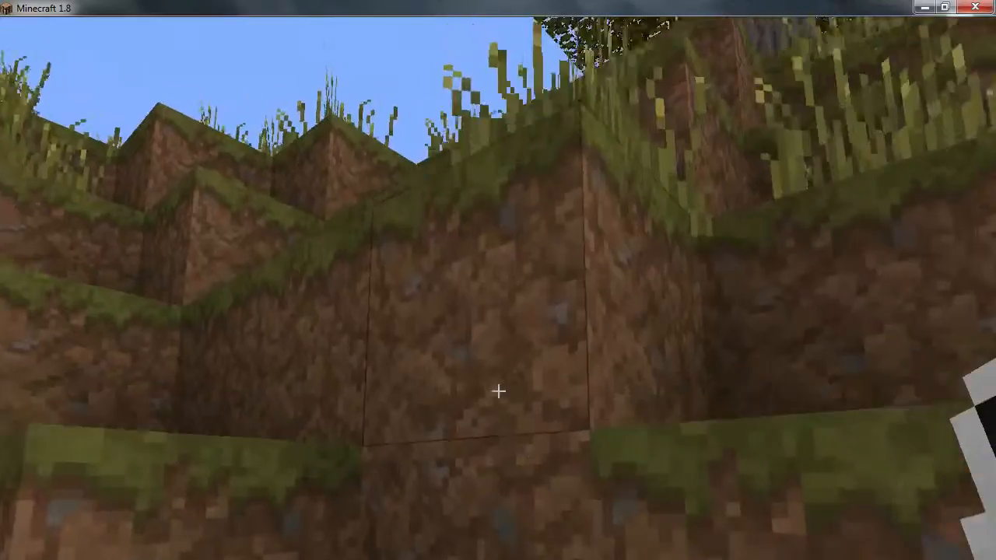
pyautogui.press('w')
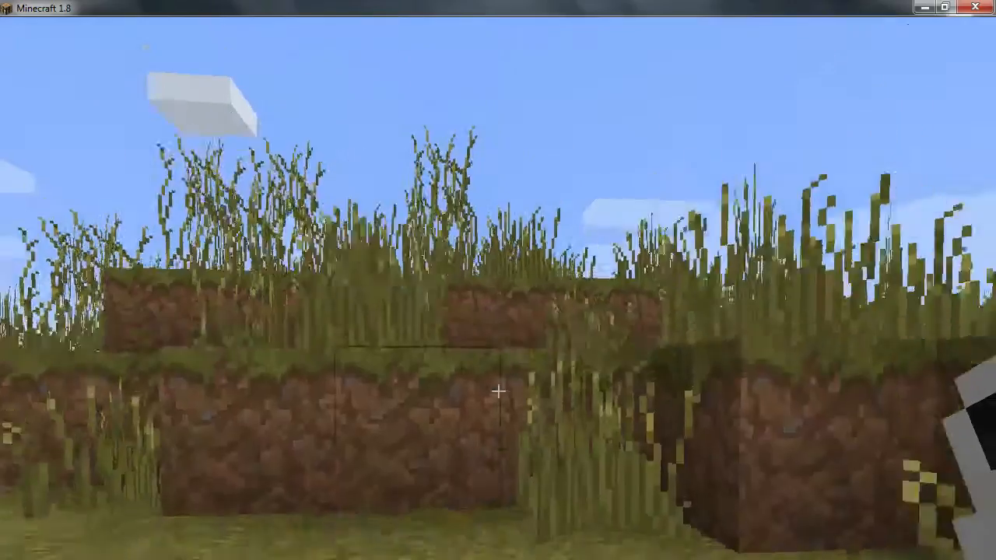
pyautogui.press('space')
pyautogui.press('space')
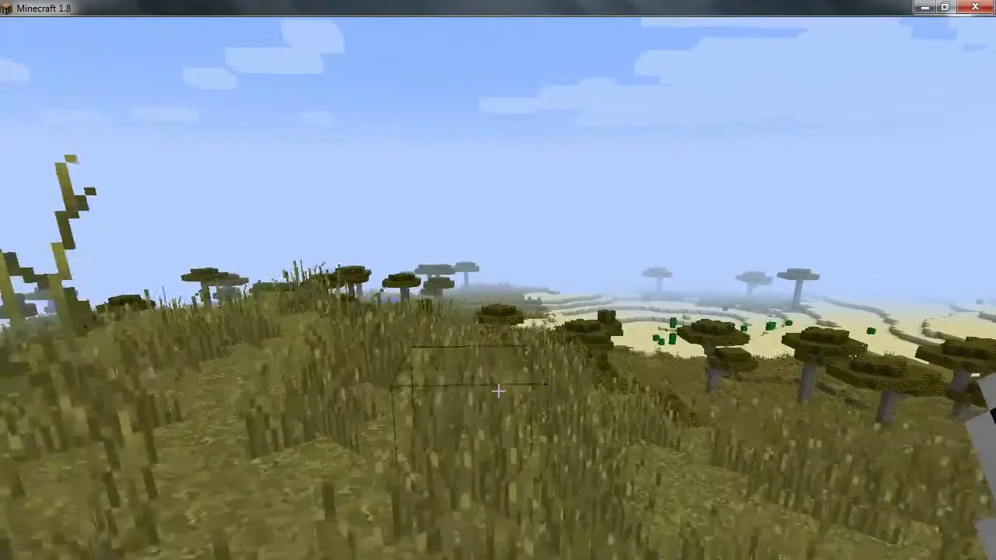
pyautogui.press('t')
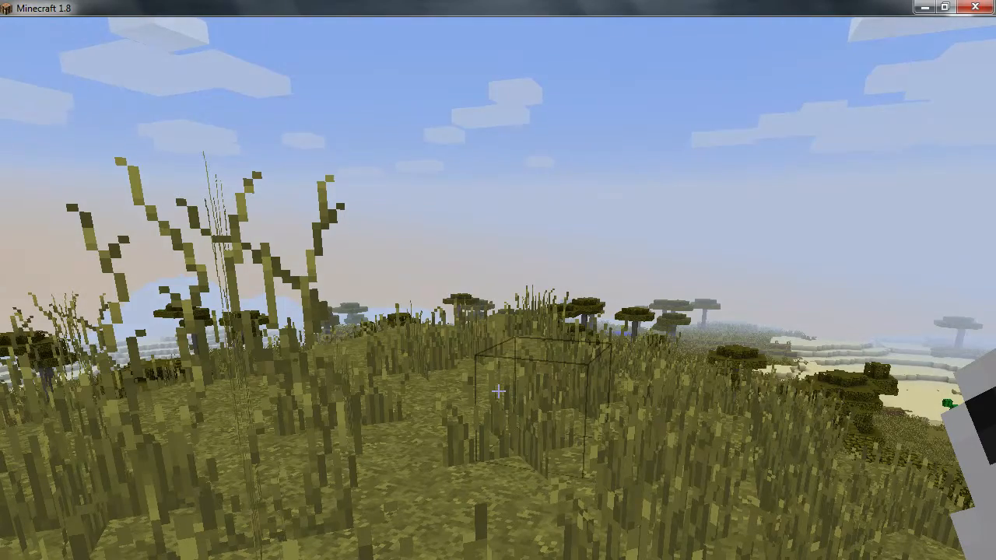
pyautogui.press('t')
pyautogui.press('Escape')
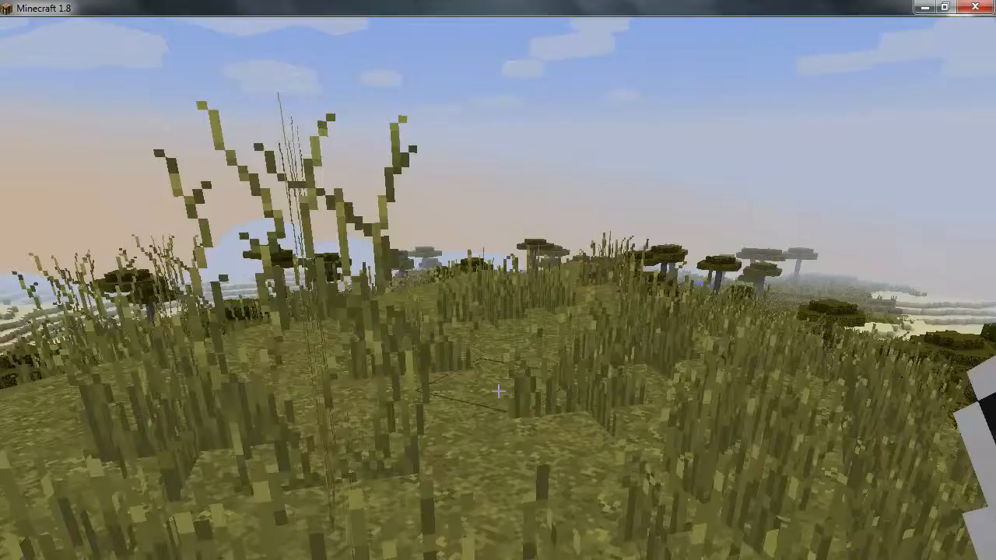
# - Fly over the savanna and cast the held wand at the ground below
pyautogui.press('w')
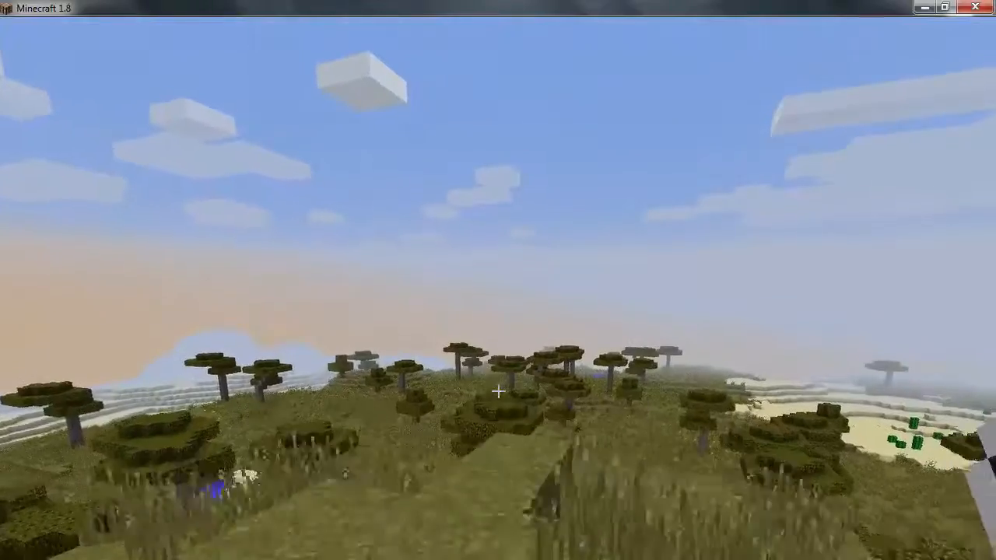
pyautogui.press('w')
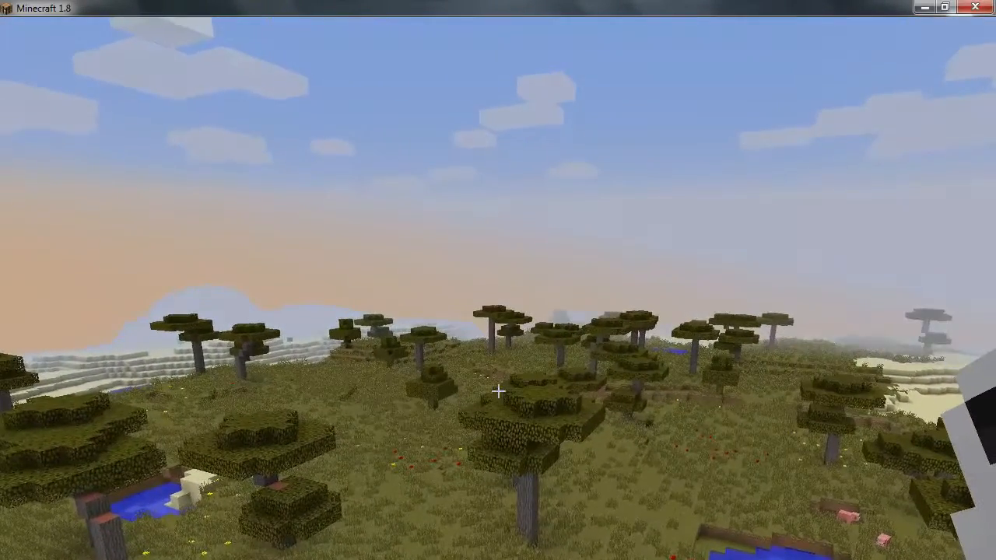
pyautogui.press('t')
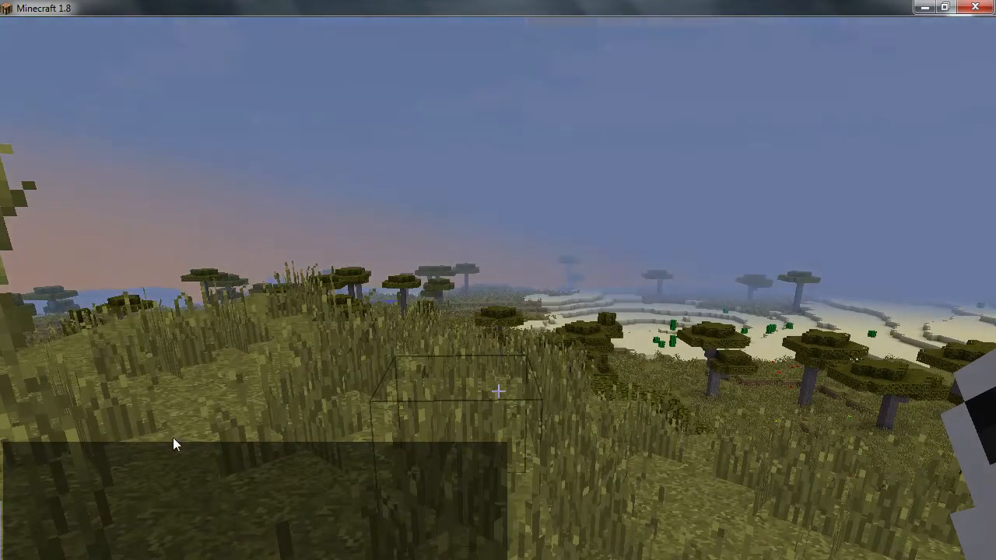
pyautogui.press('Escape')
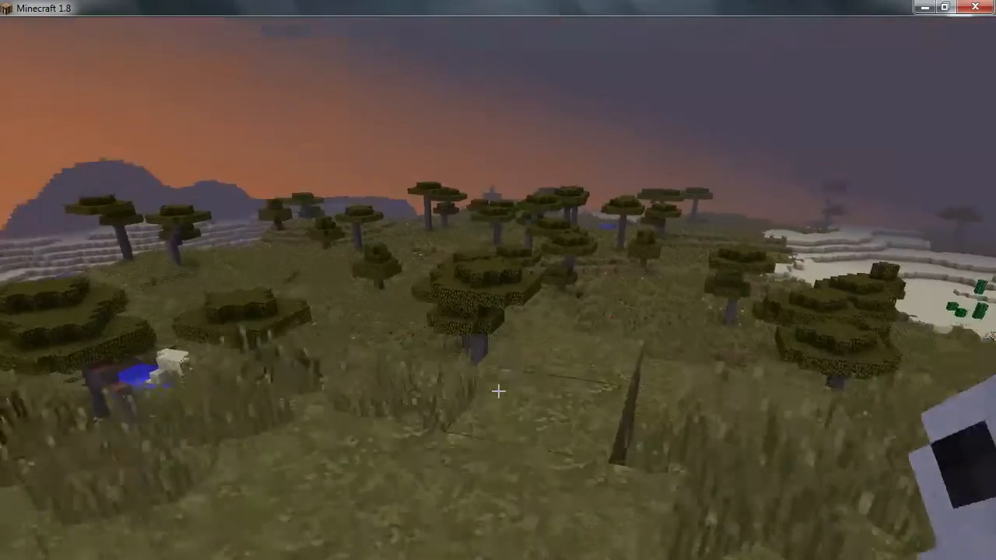
pyautogui.press('w')
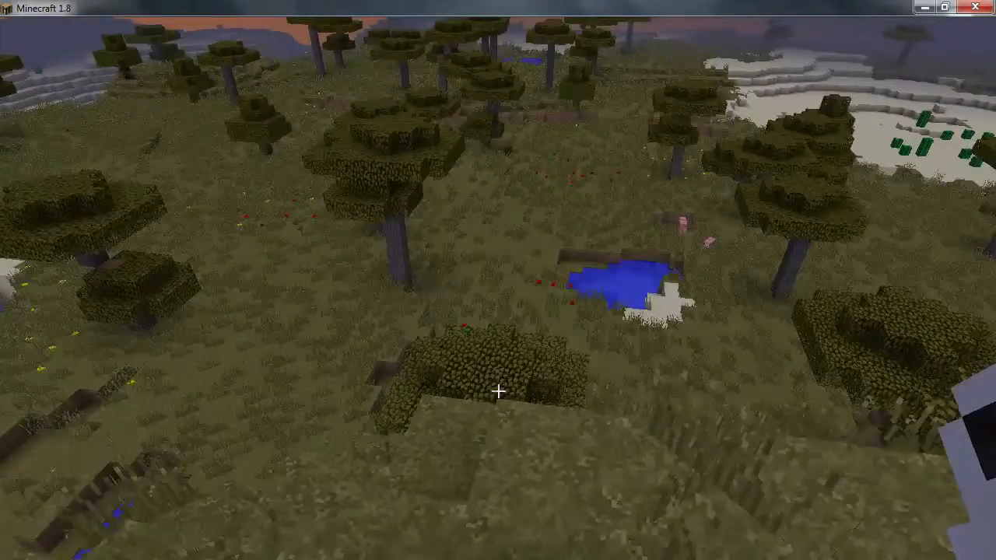
pyautogui.rightClick(498, 391)
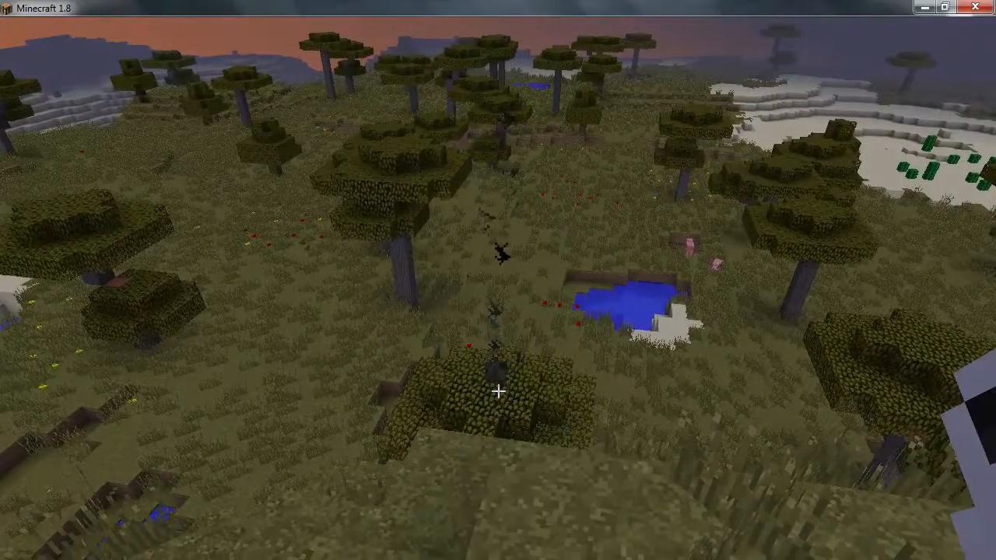